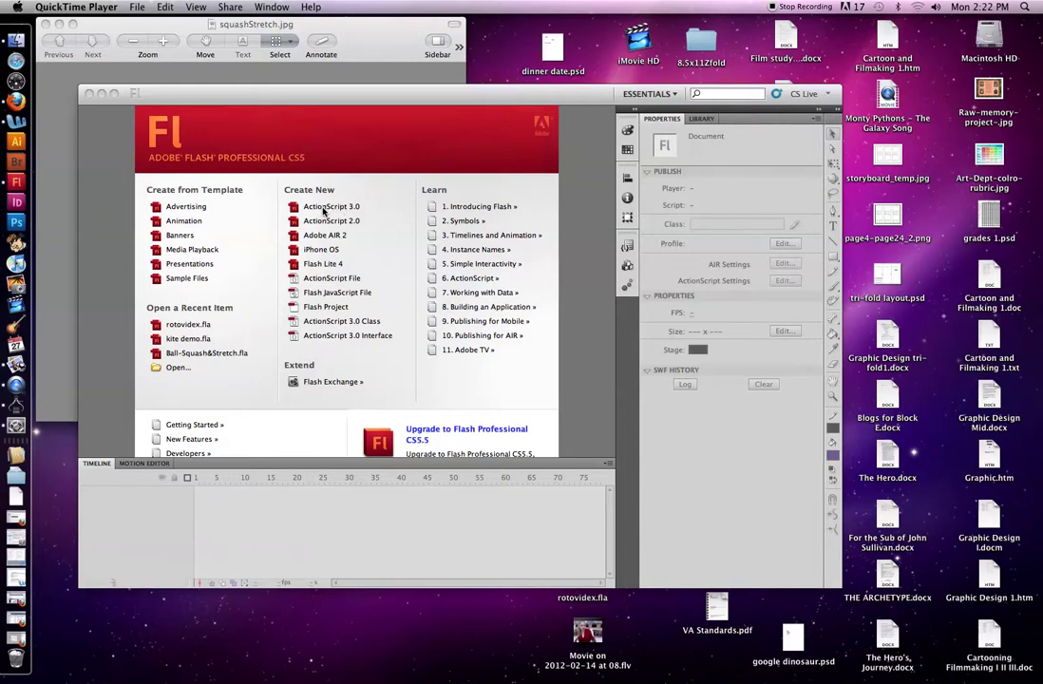
# Create a new ActionScript 3.0 document, then move and enlarge the Flash window.
pyautogui.click(322, 209)
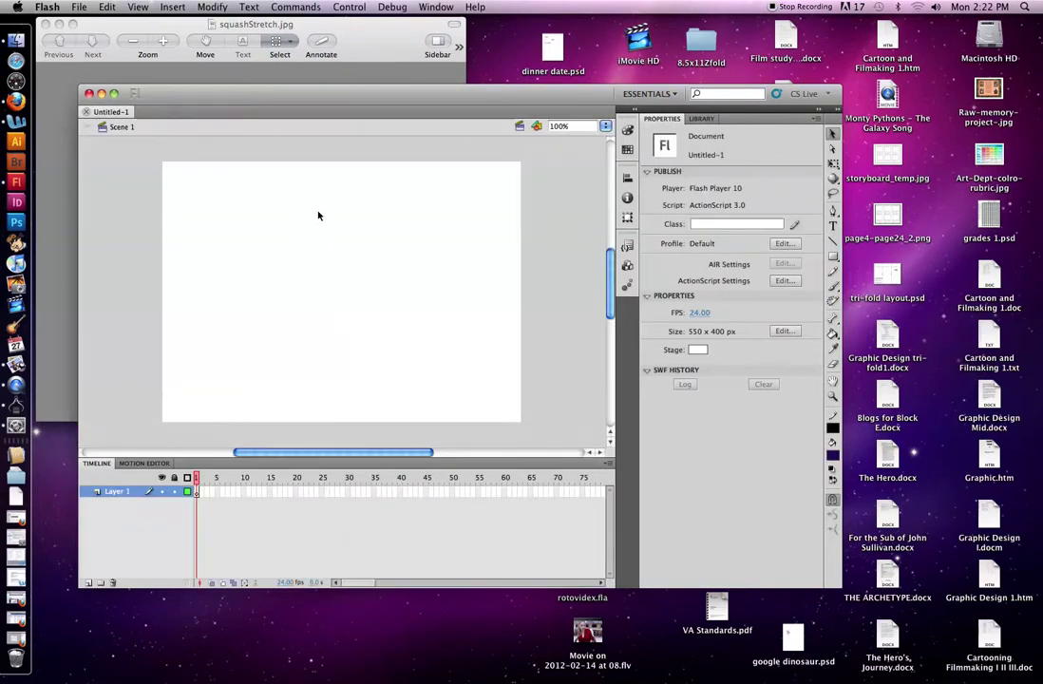
pyautogui.moveTo(448, 92); pyautogui.dragTo(487, 100)
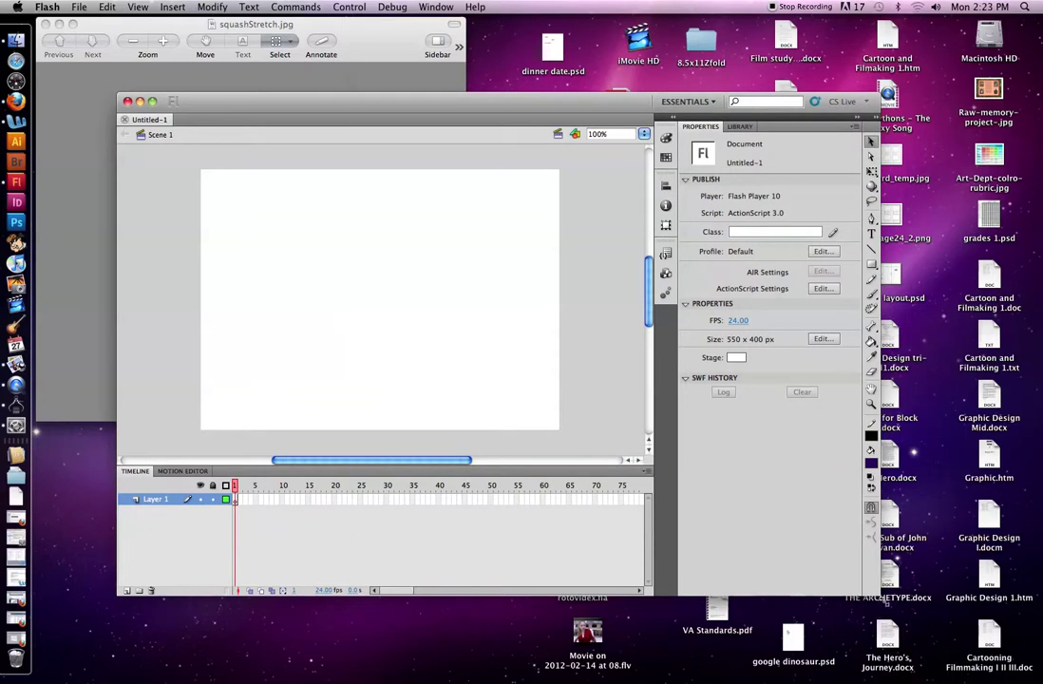
pyautogui.moveTo(880, 597); pyautogui.dragTo(912, 614)
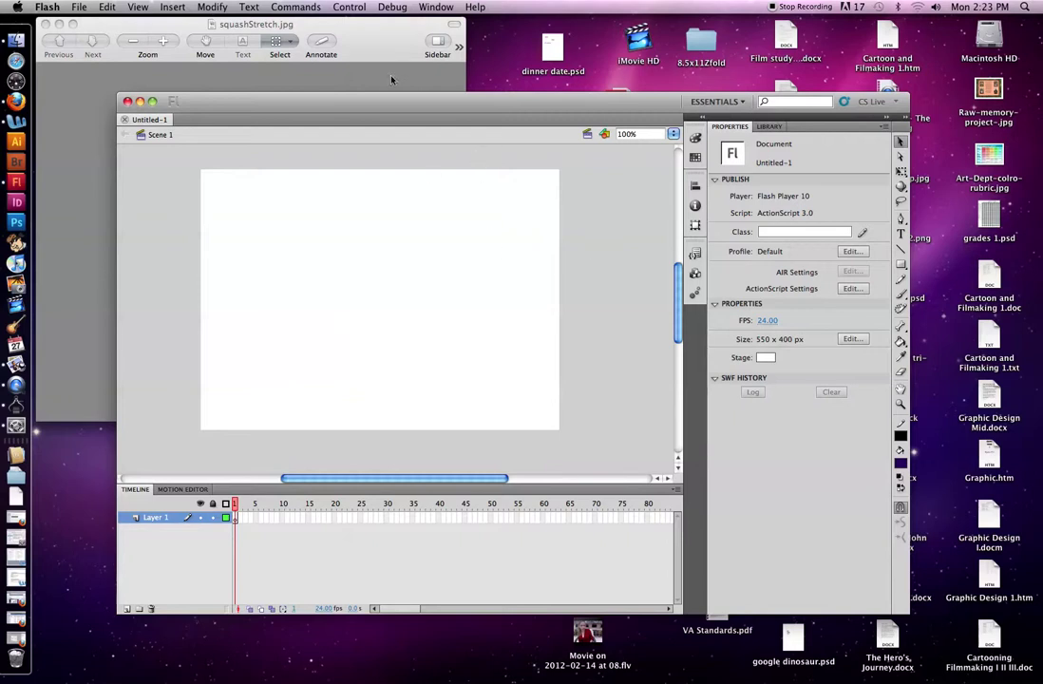
pyautogui.click(349, 7)
pyautogui.moveTo(211, 6)
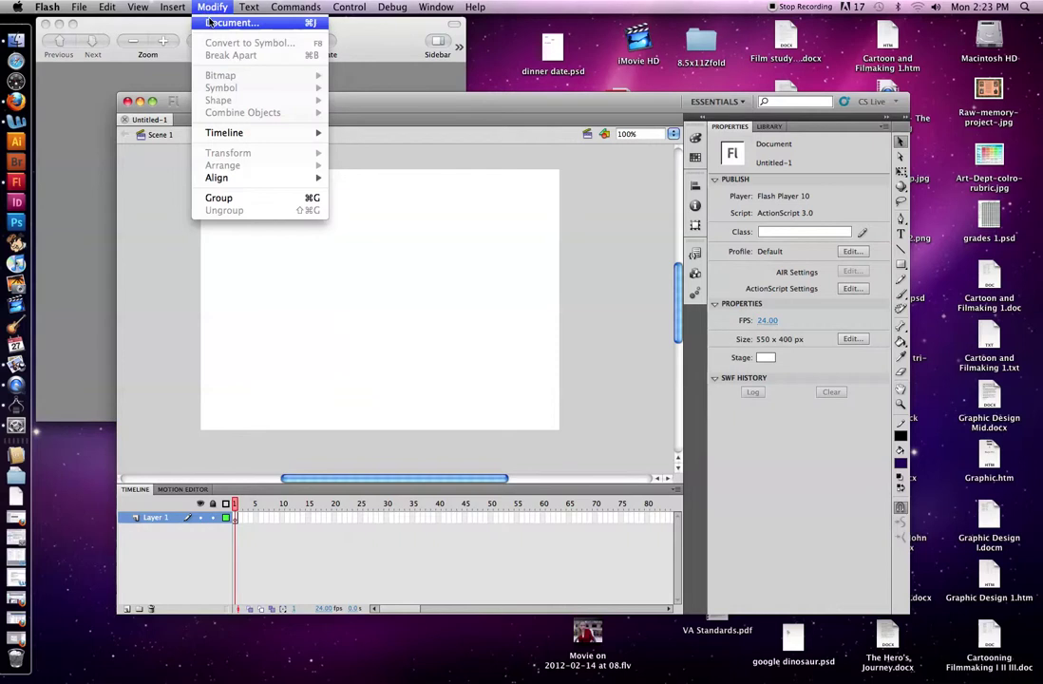
pyautogui.click(210, 24)
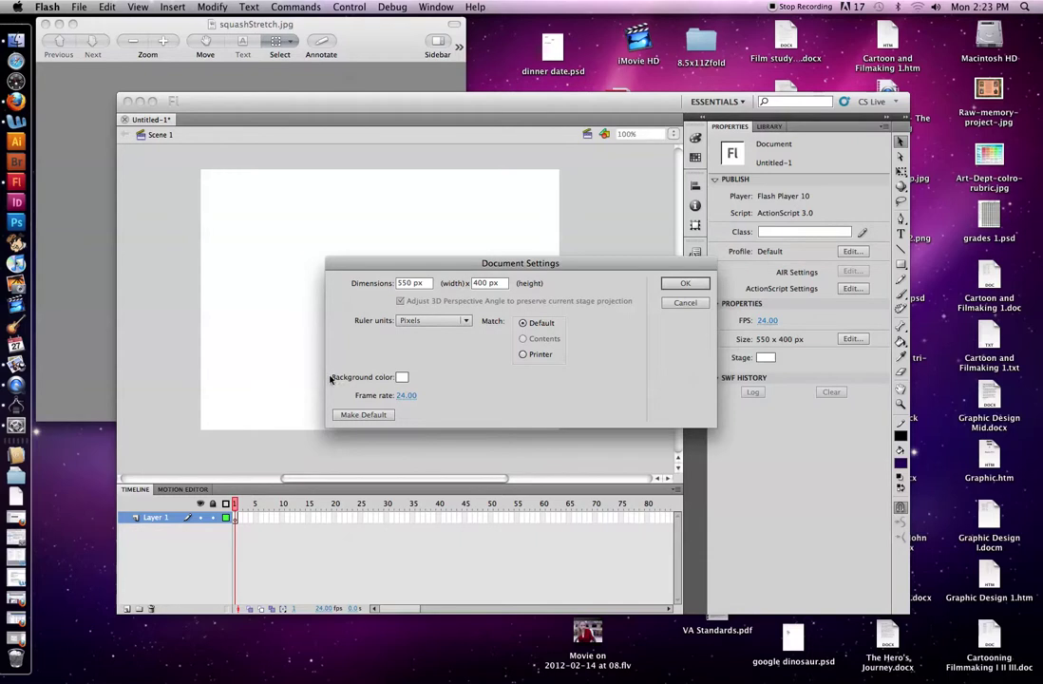
pyautogui.click(401, 377)
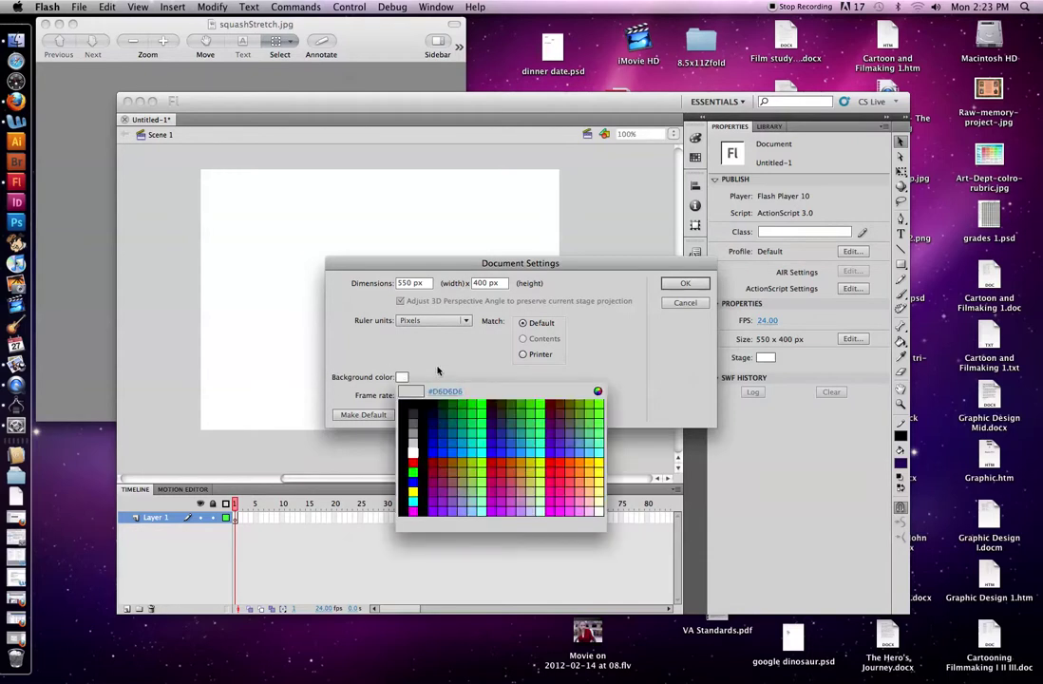
pyautogui.click(371, 372)
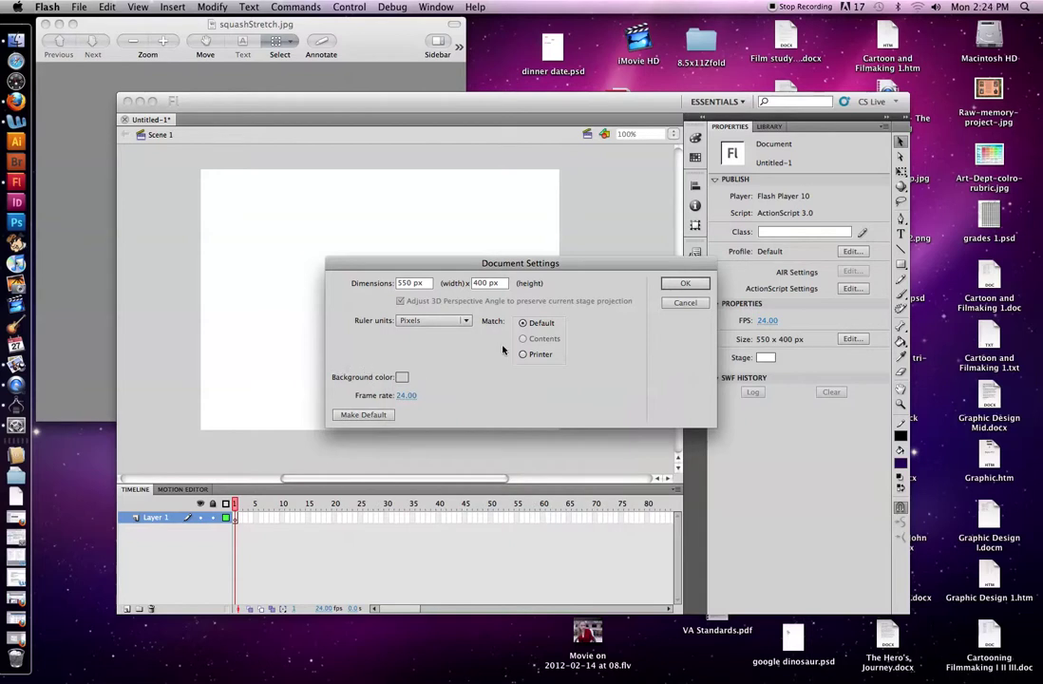
pyautogui.click(402, 377)
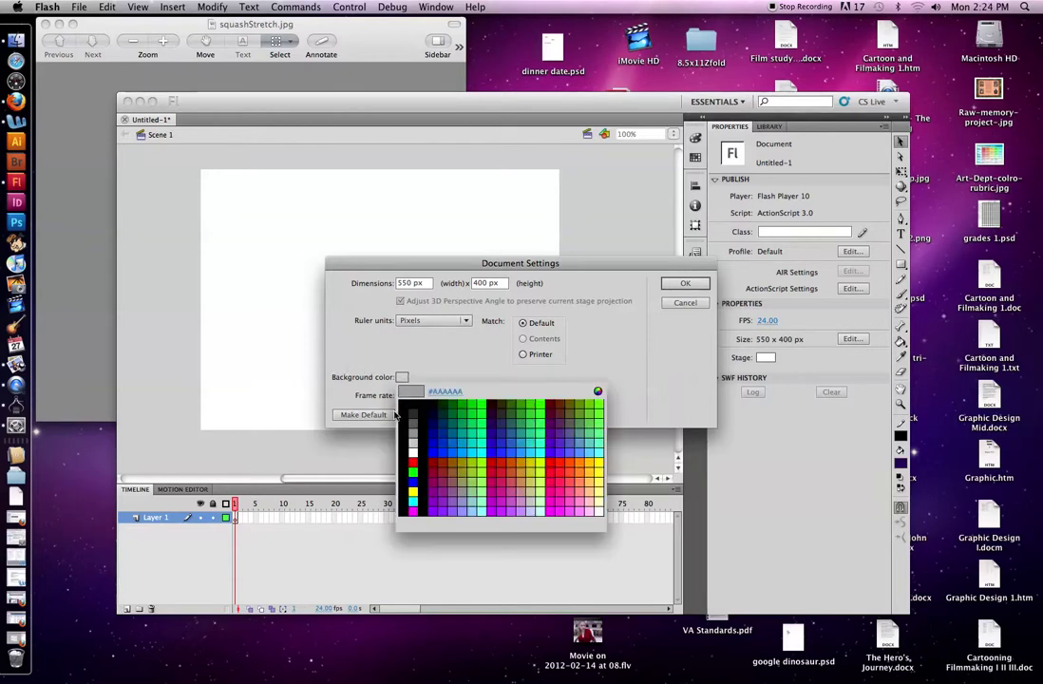
pyautogui.click(413, 449)
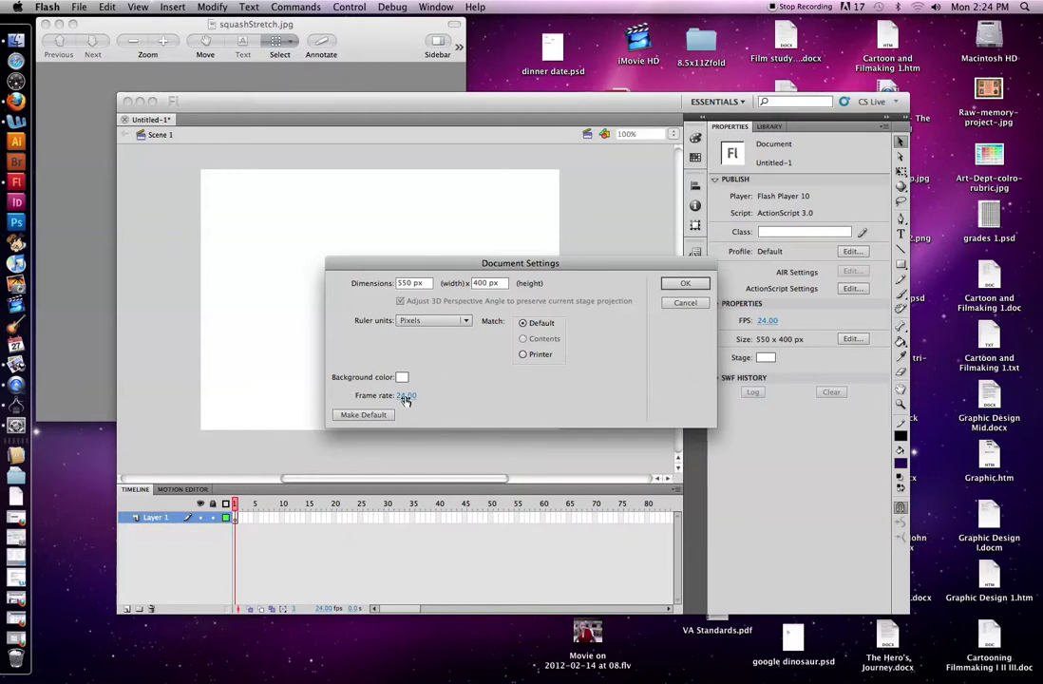
pyautogui.click(406, 397)
pyautogui.press('Down')
pyautogui.press('Down')
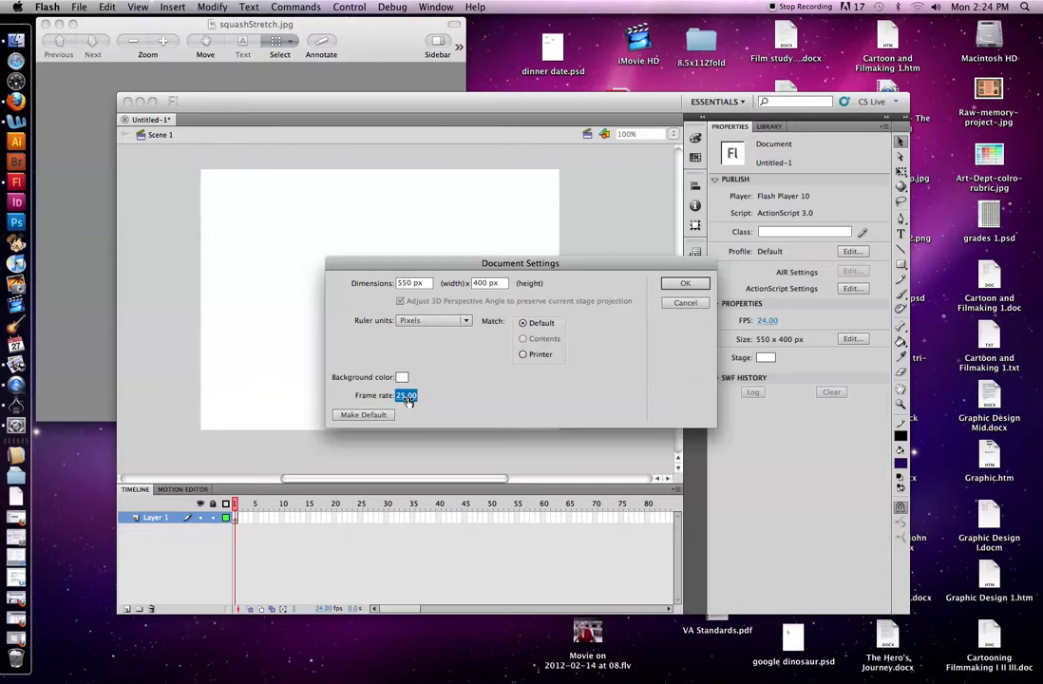
pyautogui.press('Down')
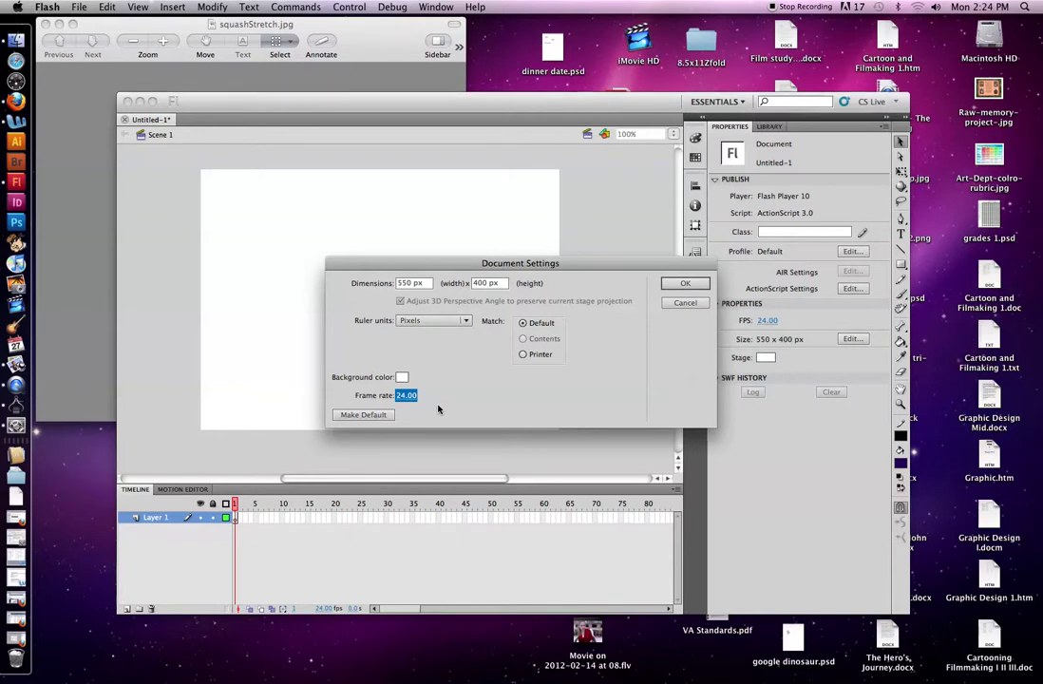
pyautogui.click(682, 284)
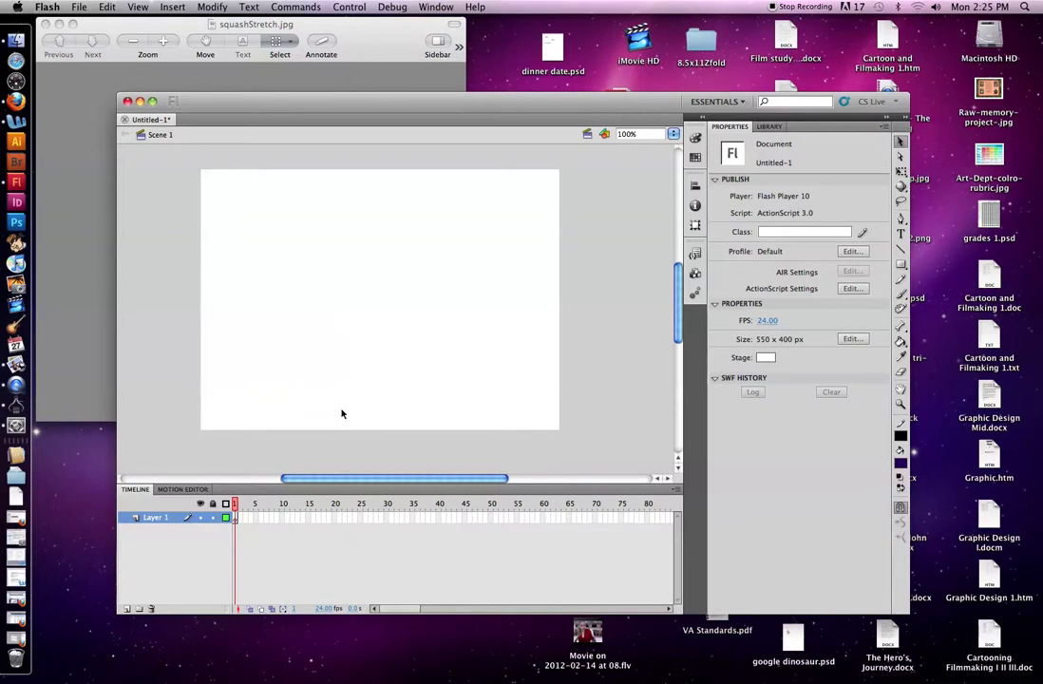
# Switch to the Oval tool with Object Drawing mode turned on.
pyautogui.click(901, 267)
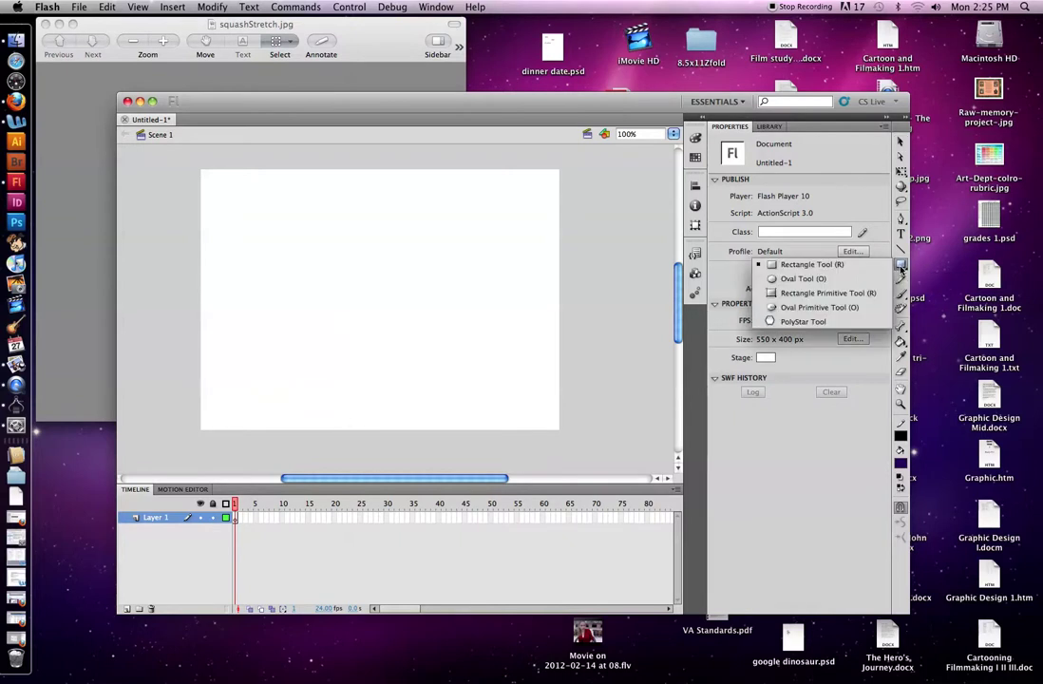
pyautogui.click(840, 279)
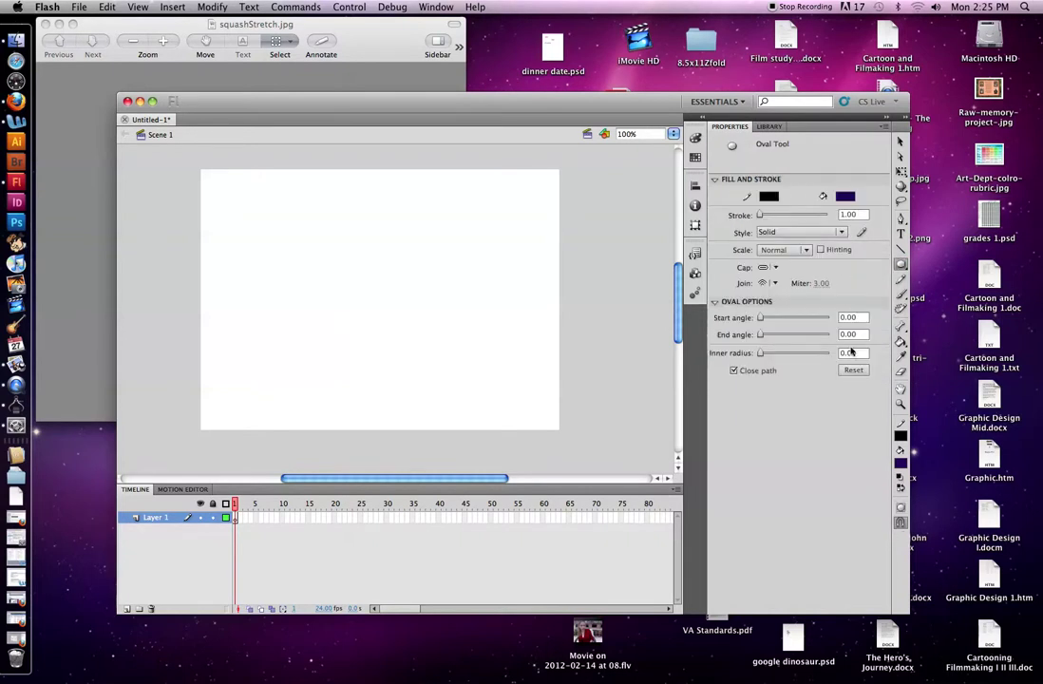
pyautogui.click(901, 509)
# Draw a dark purple test circle, delete it, and return to the Oval tool.
pyautogui.moveTo(456, 277)
pyautogui.mouseDown()
pyautogui.moveTo(503, 325)
pyautogui.moveTo(450, 313)
pyautogui.moveTo(483, 320)
pyautogui.mouseUp()
pyautogui.press('v')
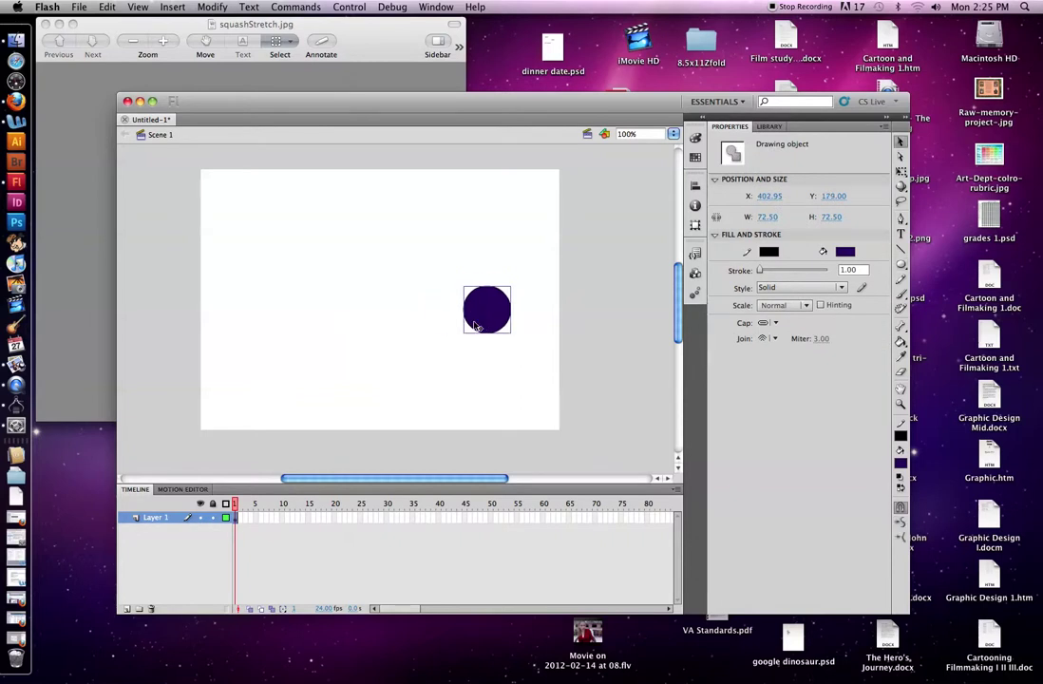
pyautogui.press('BackSpace')
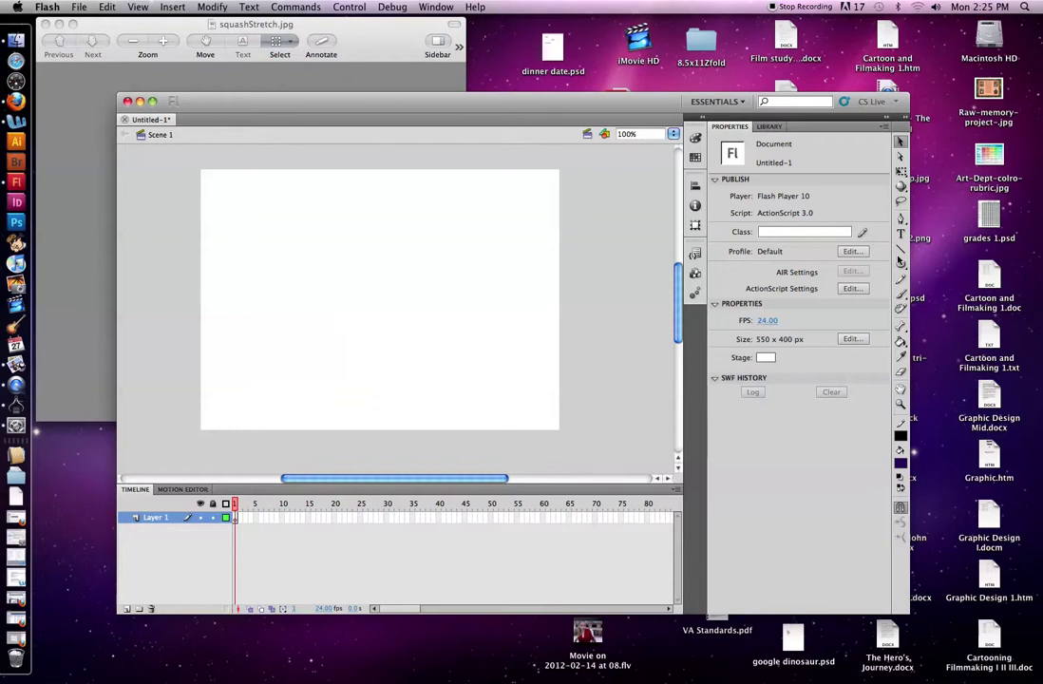
pyautogui.press('o')
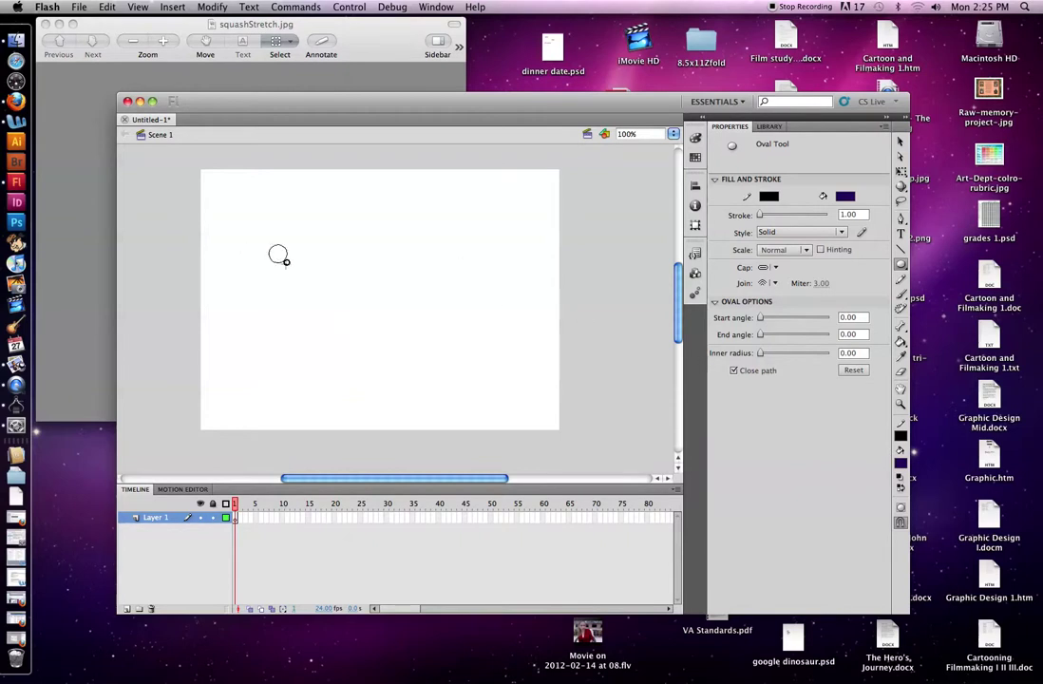
# Draw a 58 × 58 px purple ball and place it left of the stage at X -66, Y 57.
pyautogui.moveTo(286, 261); pyautogui.dragTo(304, 283)
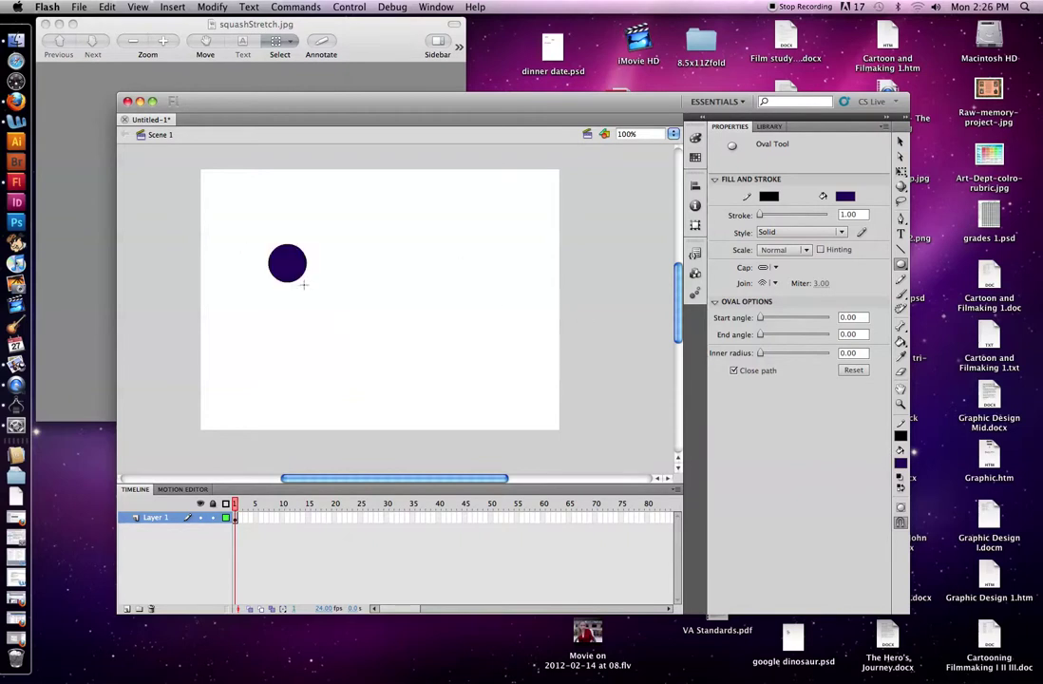
pyautogui.press('v')
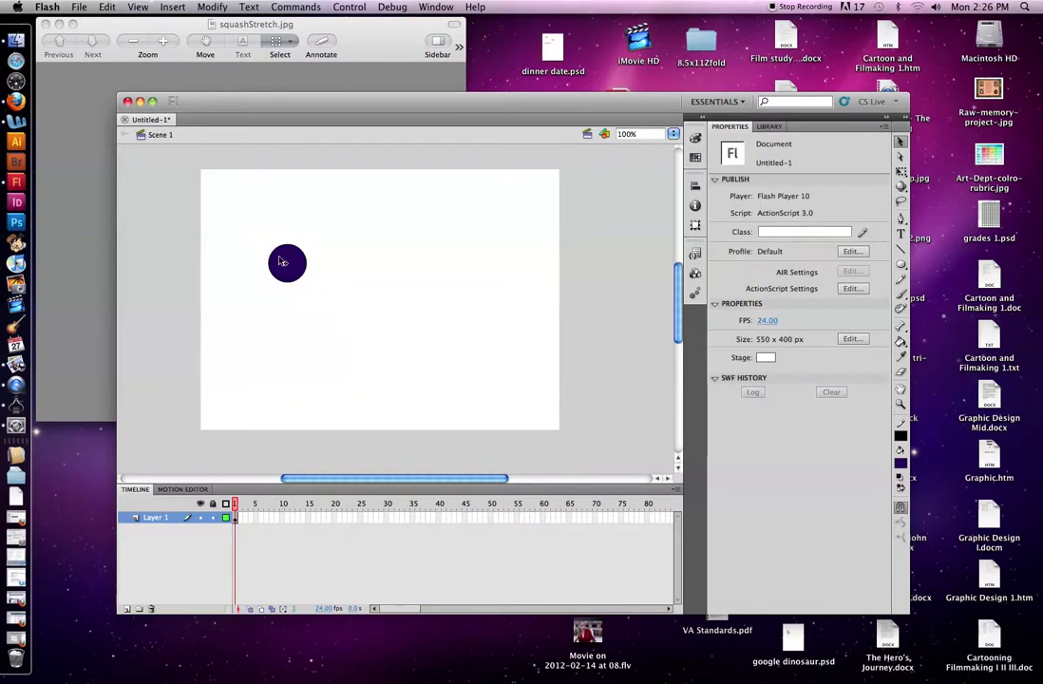
pyautogui.click(284, 262)
pyautogui.moveTo(288, 267); pyautogui.dragTo(305, 276)
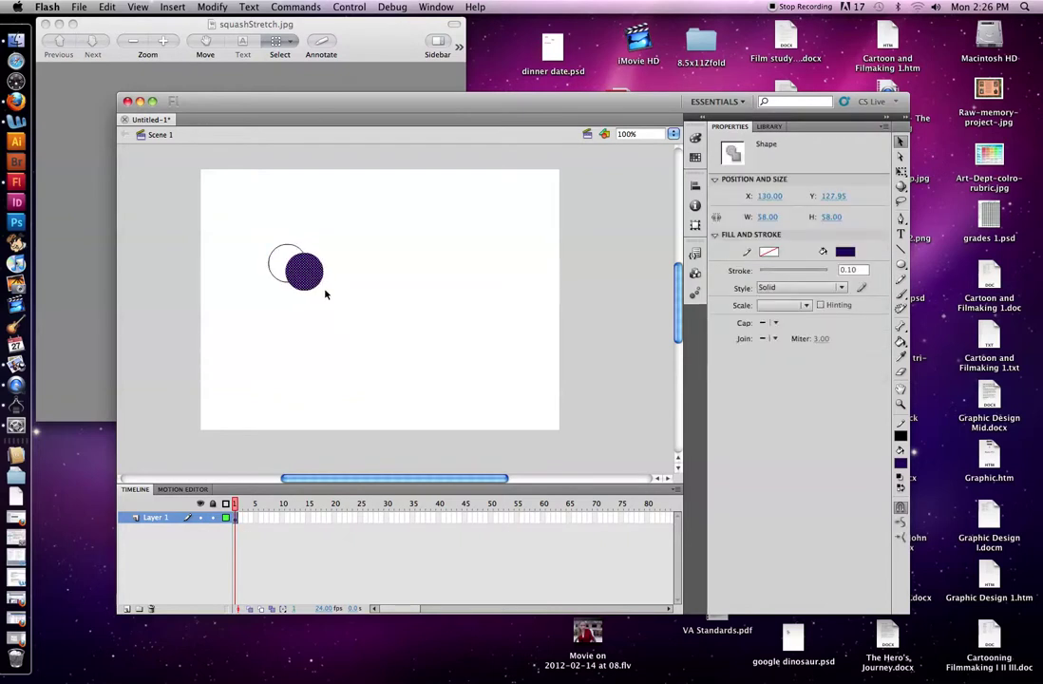
pyautogui.hotkey('ctrl', 'z')
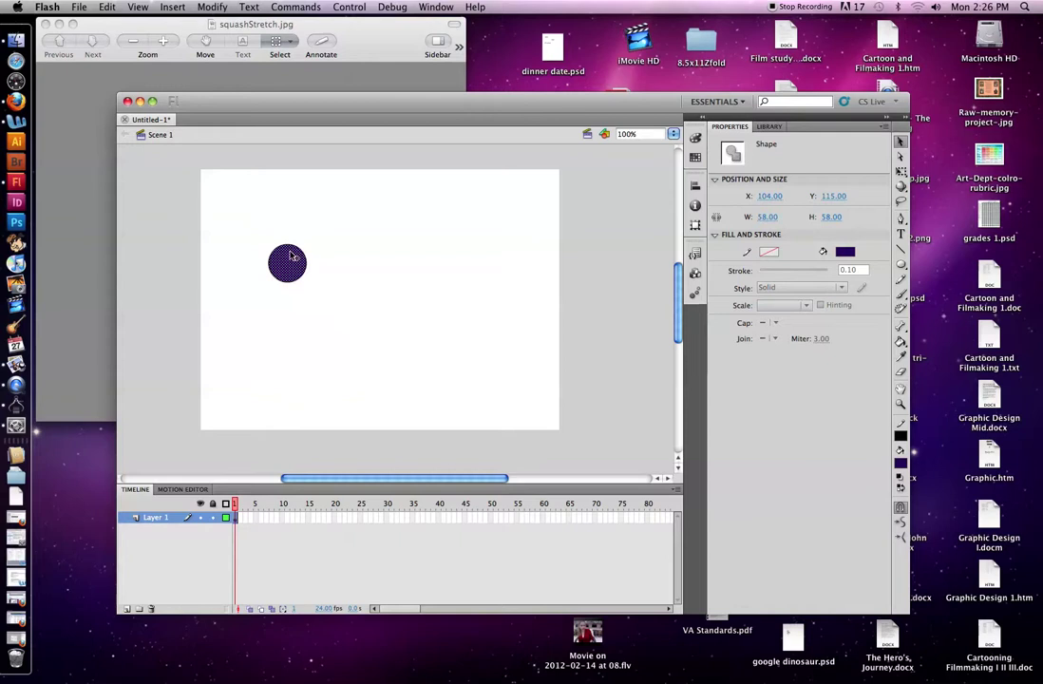
pyautogui.click(292, 263)
pyautogui.moveTo(293, 263); pyautogui.dragTo(266, 275)
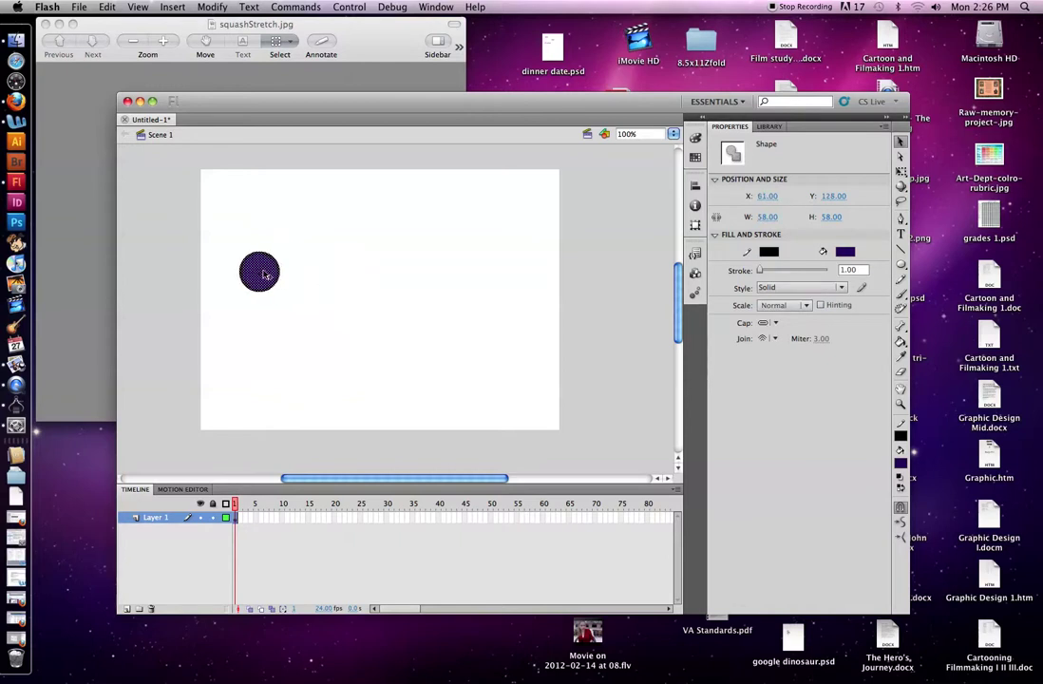
pyautogui.click(236, 530)
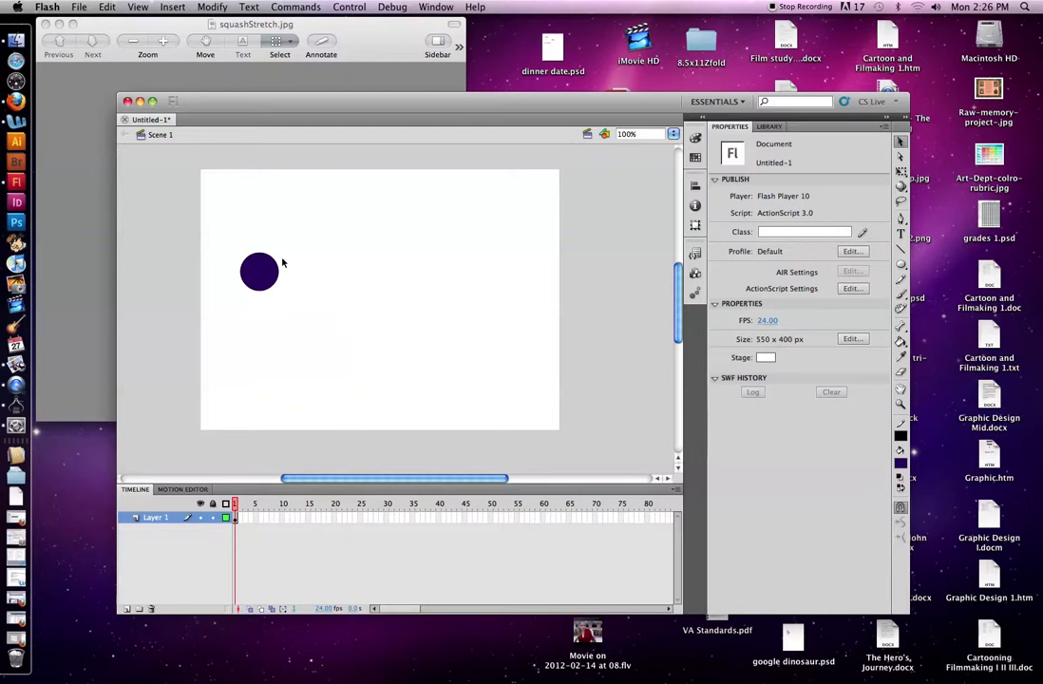
pyautogui.click(259, 277)
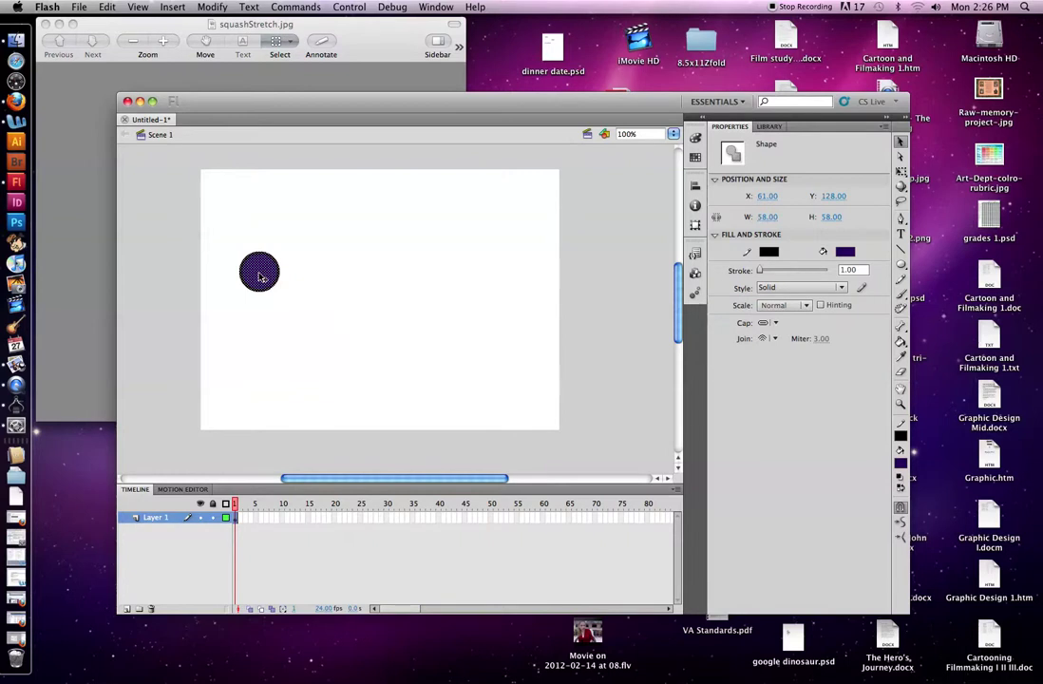
pyautogui.moveTo(262, 276); pyautogui.dragTo(176, 224)
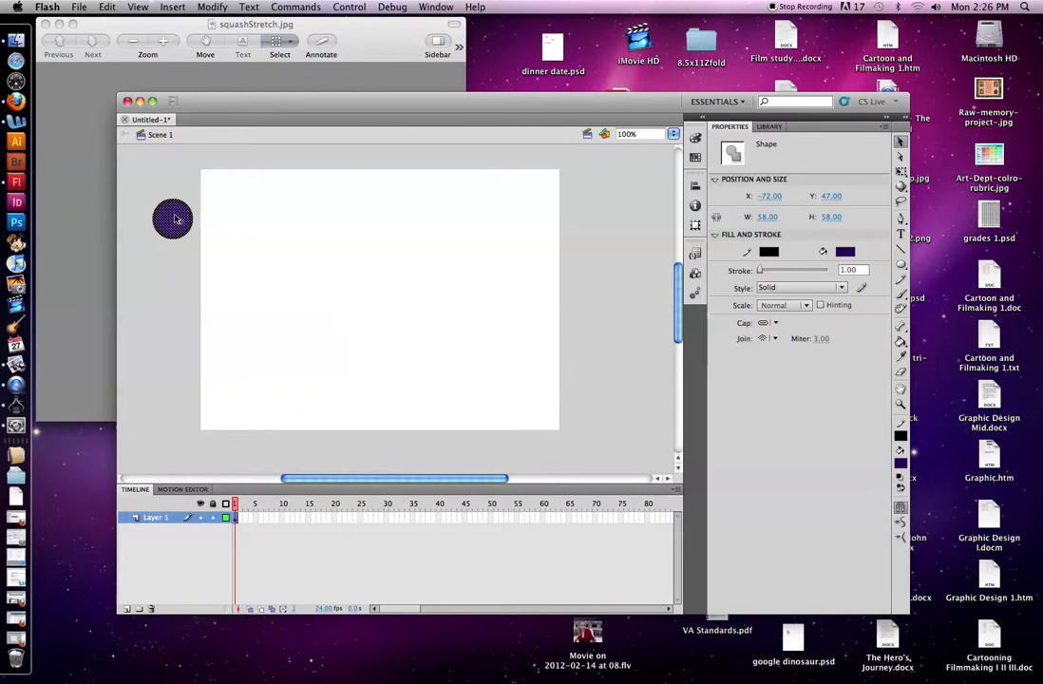
pyautogui.moveTo(175, 216); pyautogui.dragTo(181, 225)
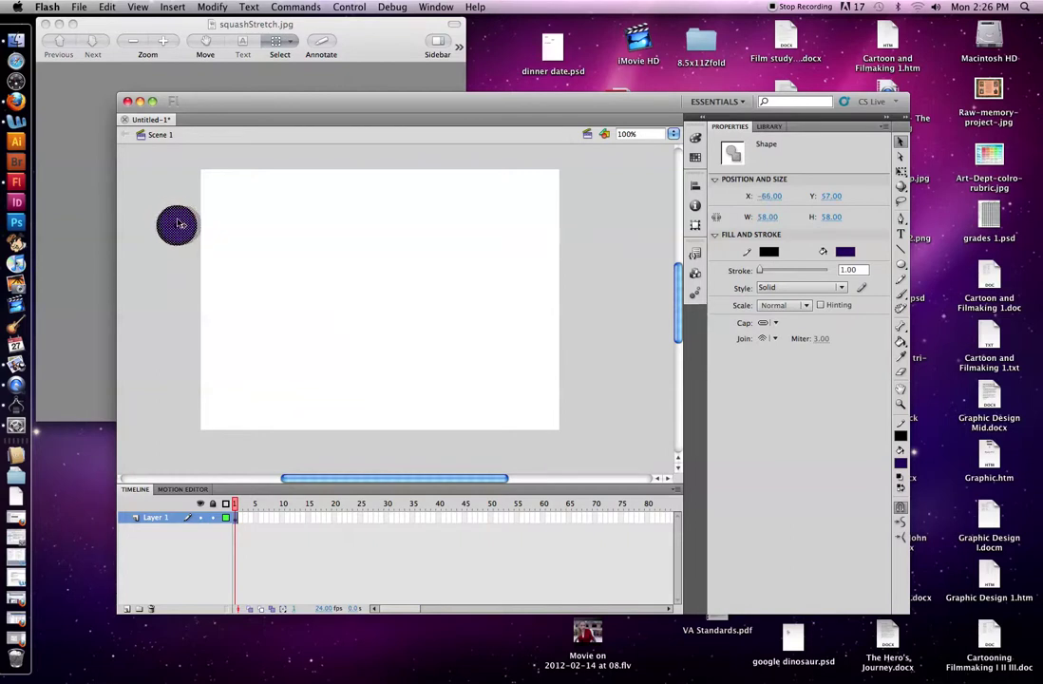
# Add a keyframe at frame 2 and move its ball slightly right and down.
pyautogui.click(239, 519)
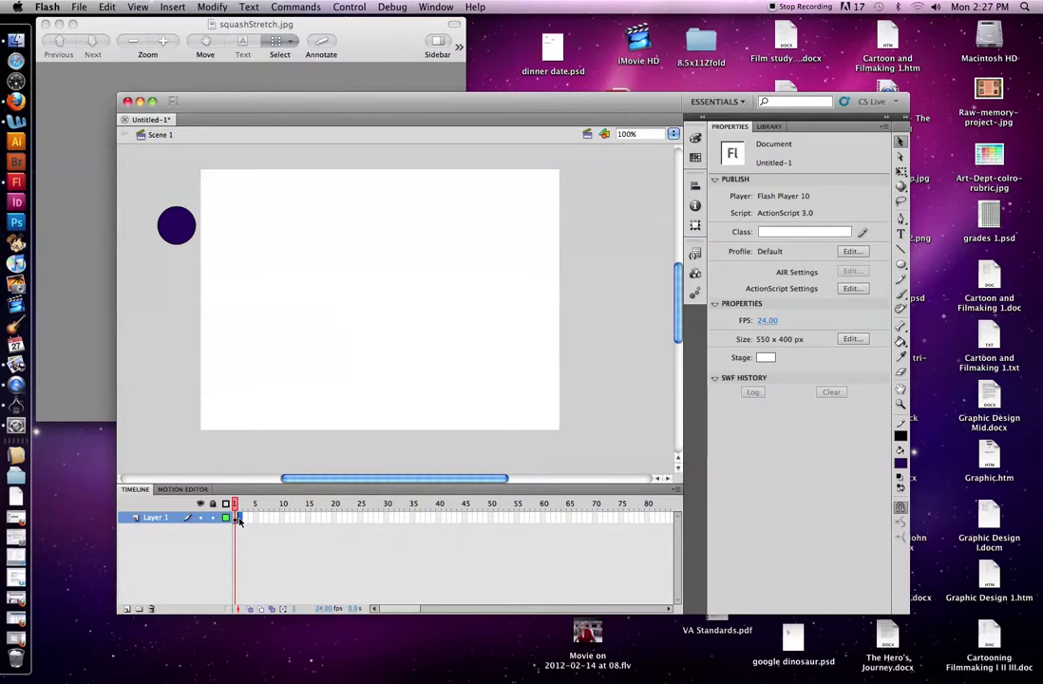
pyautogui.press('F6')
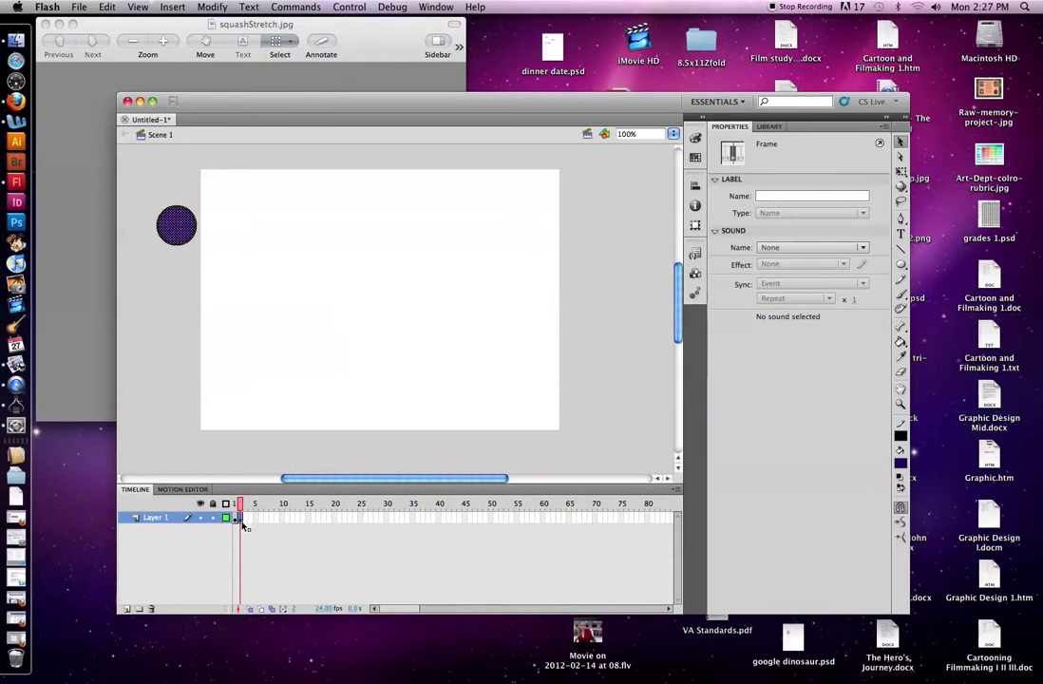
pyautogui.click(207, 442)
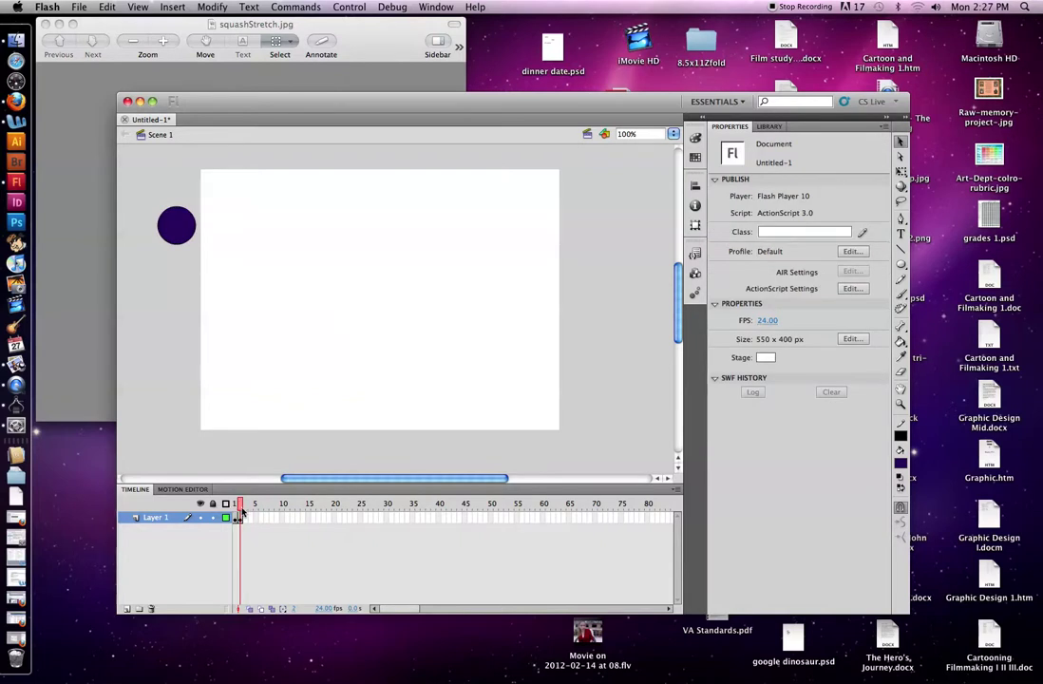
pyautogui.moveTo(240, 510); pyautogui.dragTo(237, 511)
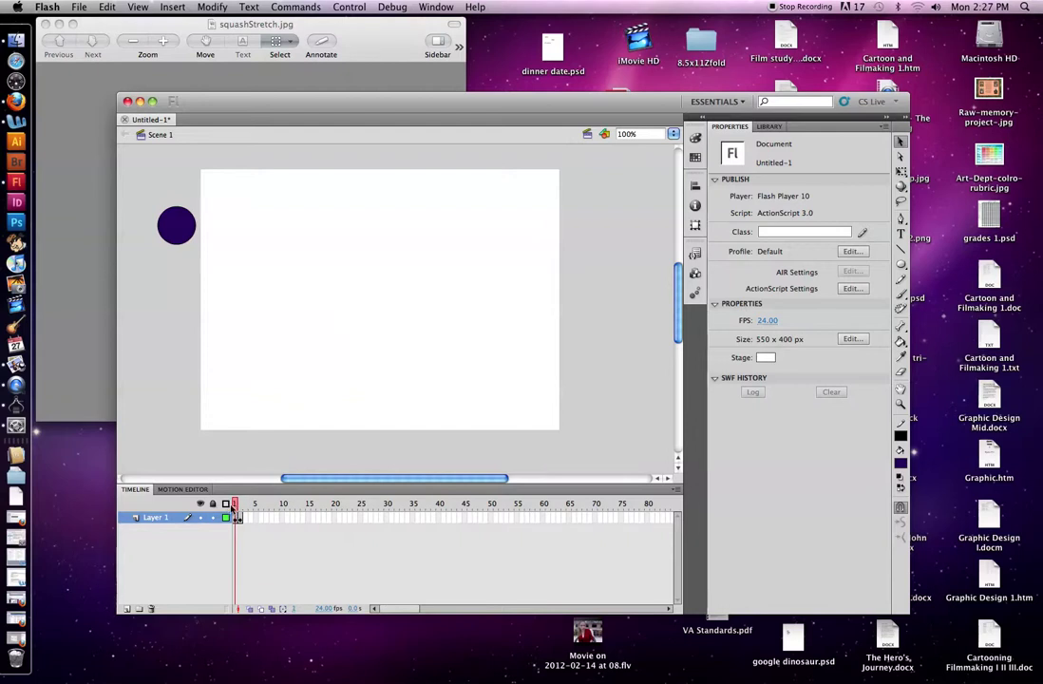
pyautogui.moveTo(232, 500)
pyautogui.mouseDown()
pyautogui.moveTo(242, 505)
pyautogui.moveTo(227, 503)
pyautogui.mouseUp()
pyautogui.click(239, 519)
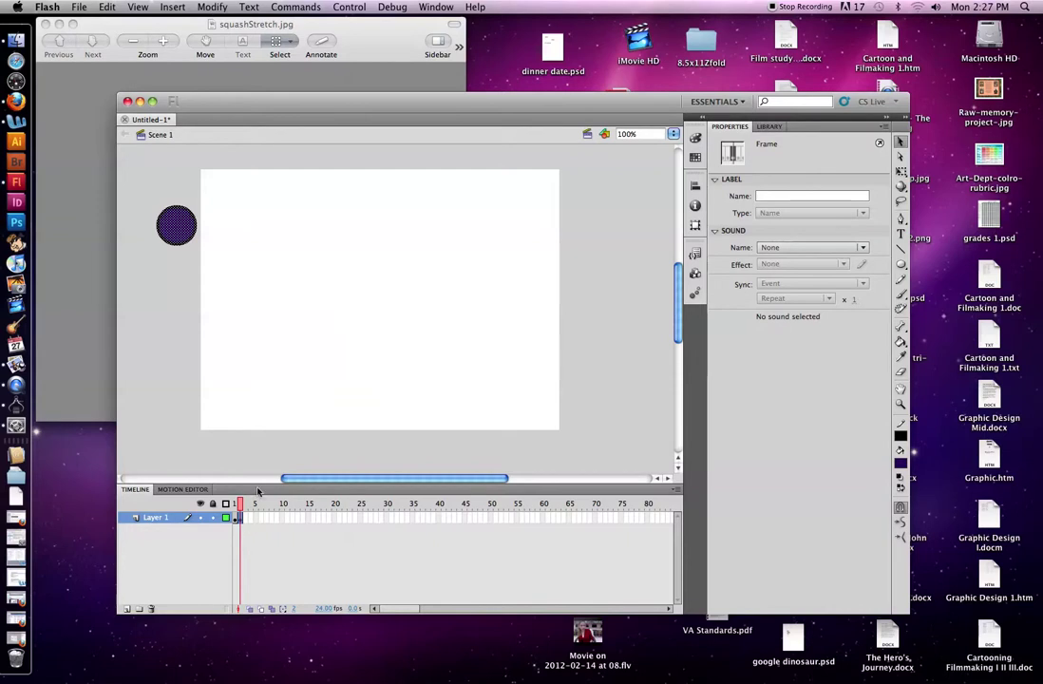
pyautogui.click(235, 518)
pyautogui.click(241, 518)
pyautogui.moveTo(176, 232); pyautogui.dragTo(205, 240)
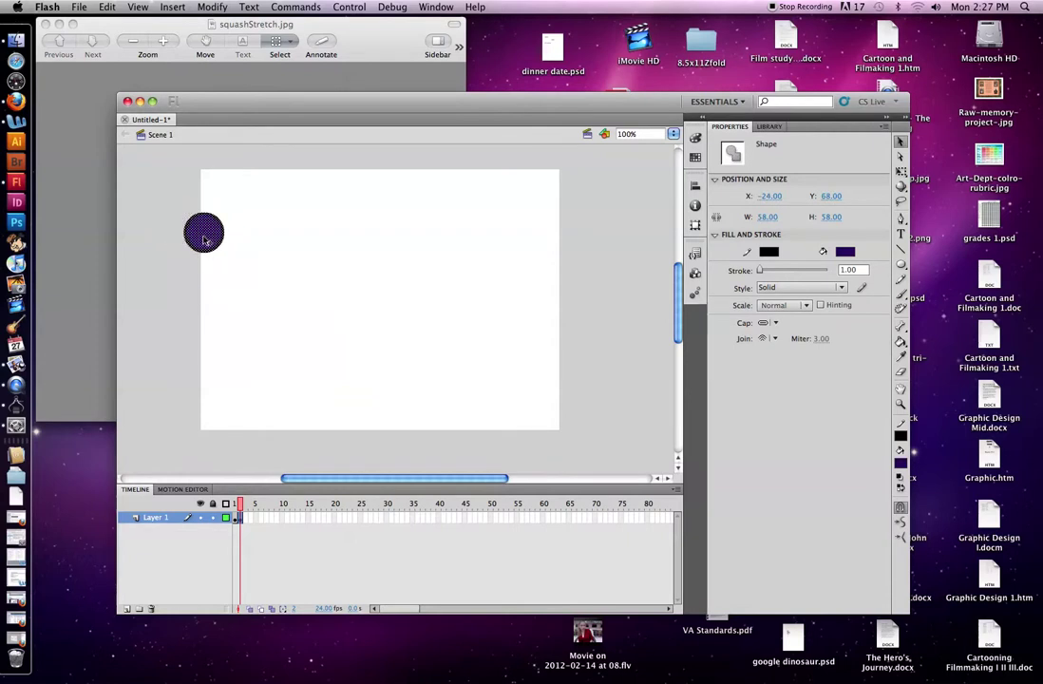
pyautogui.click(245, 527)
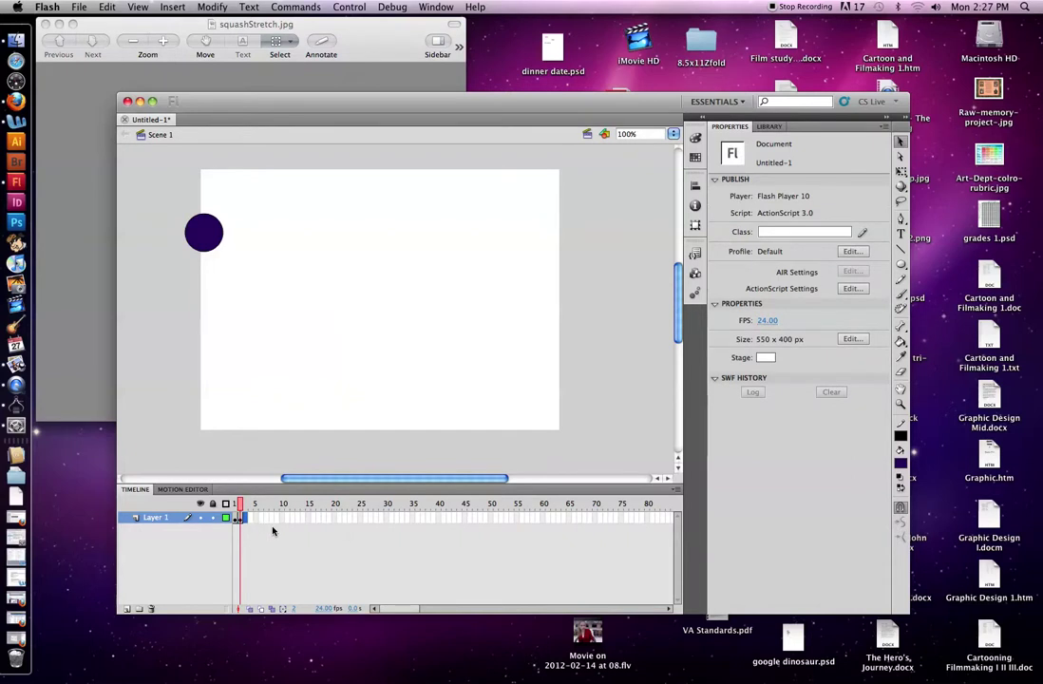
# Add keyframes 3 and 4, moving the ball further right and down to X 22, Y 97.
pyautogui.press('F6')
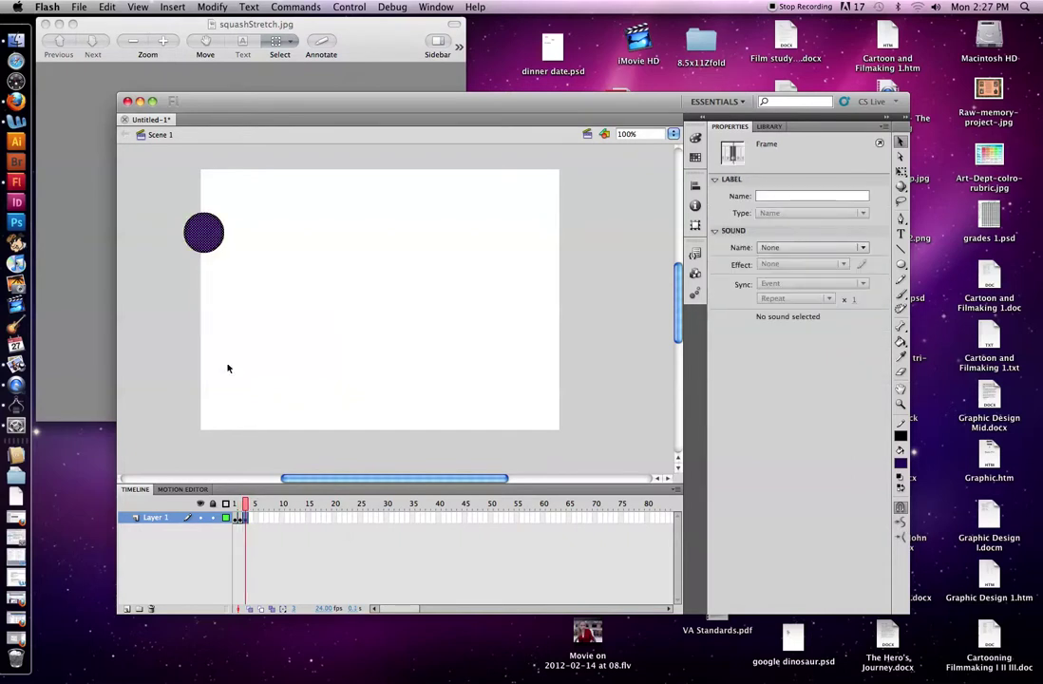
pyautogui.moveTo(206, 242); pyautogui.dragTo(221, 251)
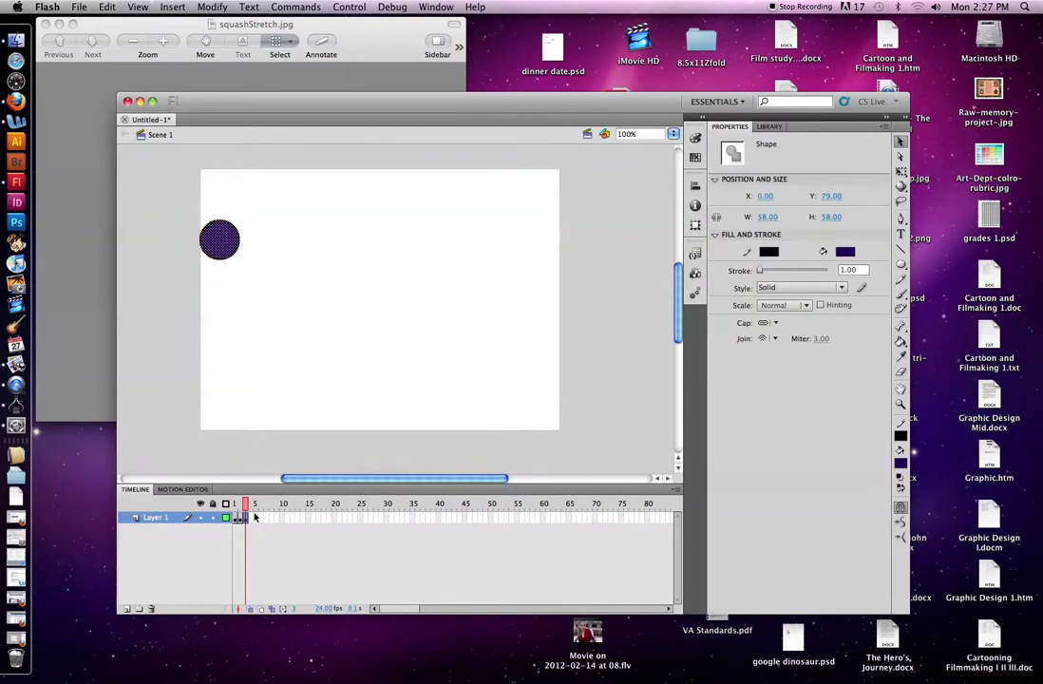
pyautogui.press('Escape')
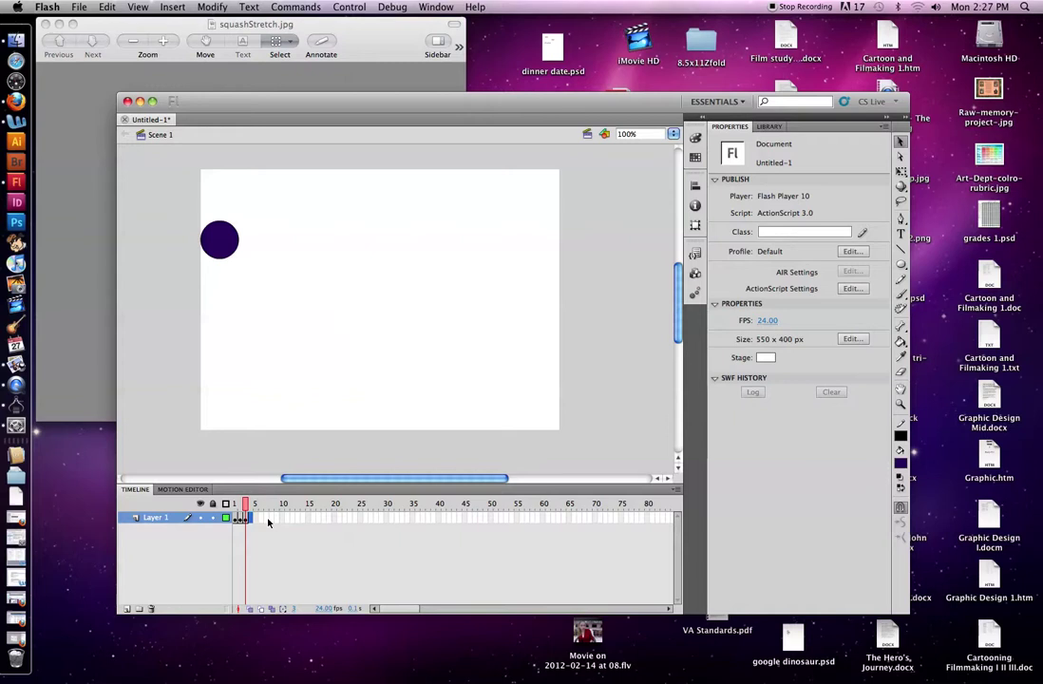
pyautogui.press('F6')
pyautogui.click(221, 239)
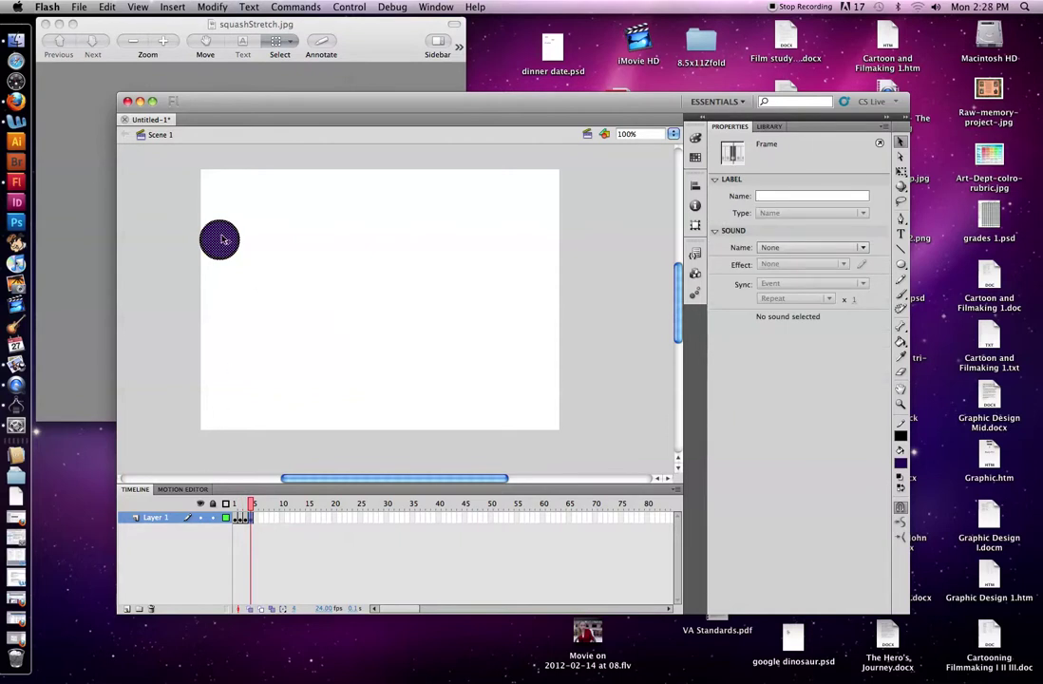
pyautogui.moveTo(224, 239); pyautogui.dragTo(238, 252)
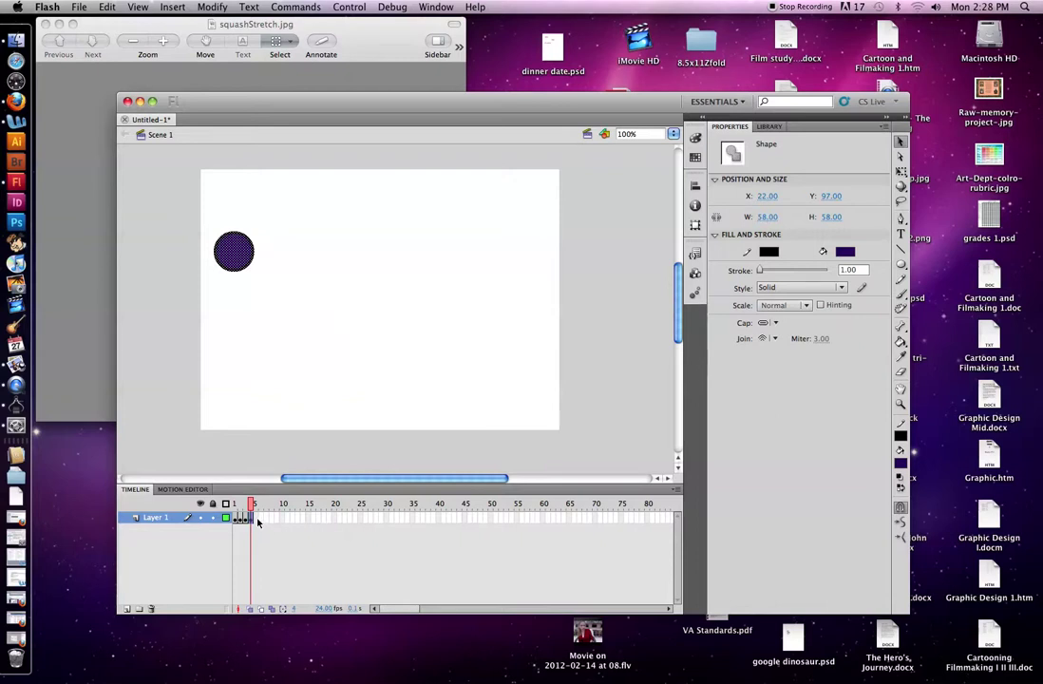
# Extend Layer 1 with frames, trim the extras, and end the animation at frame 5.
pyautogui.press('F5')
pyautogui.press('F5')
pyautogui.press('F5')
pyautogui.press('F5')
pyautogui.press('F5')
pyautogui.press('F5')
pyautogui.moveTo(251, 506); pyautogui.dragTo(282, 506)
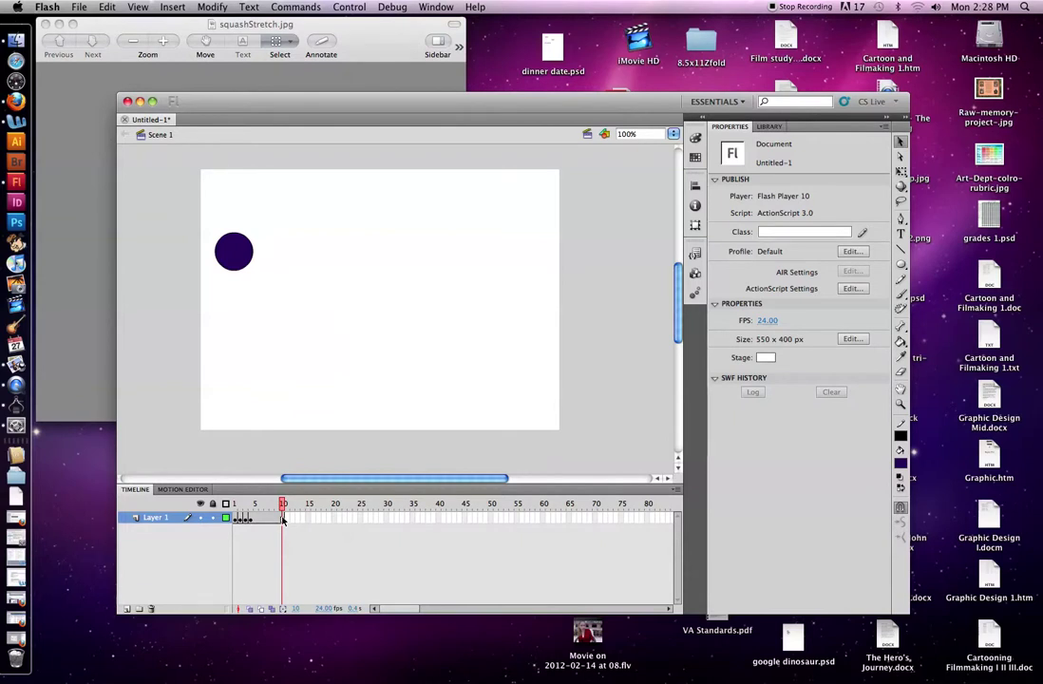
pyautogui.click(251, 520)
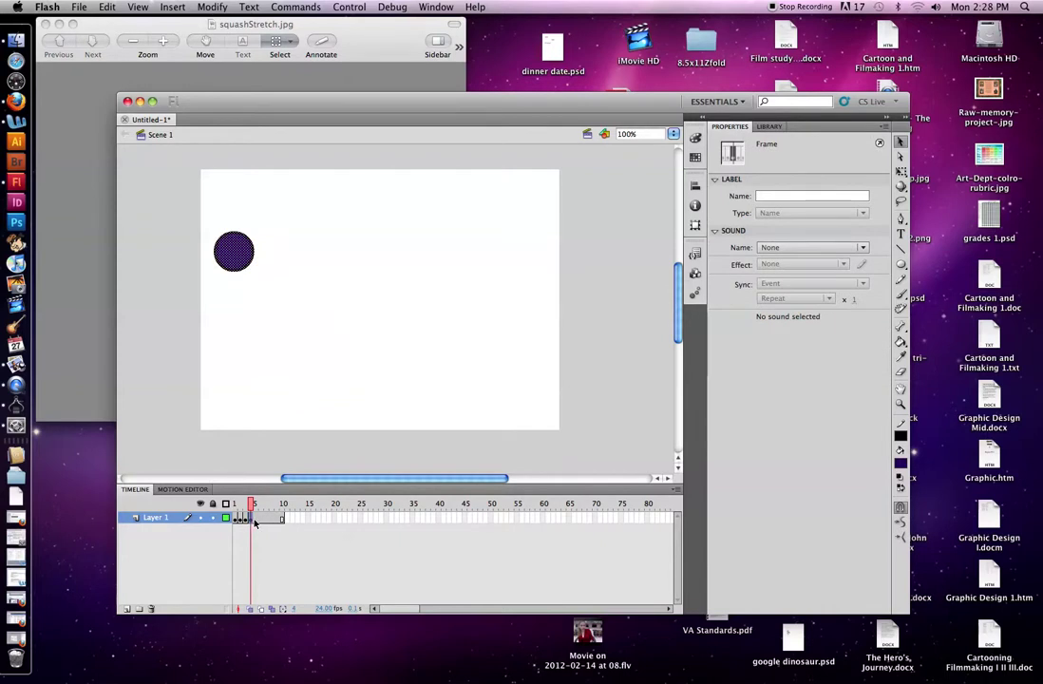
pyautogui.press('super+z')
pyautogui.press('super+z')
pyautogui.press('super+shift+a')
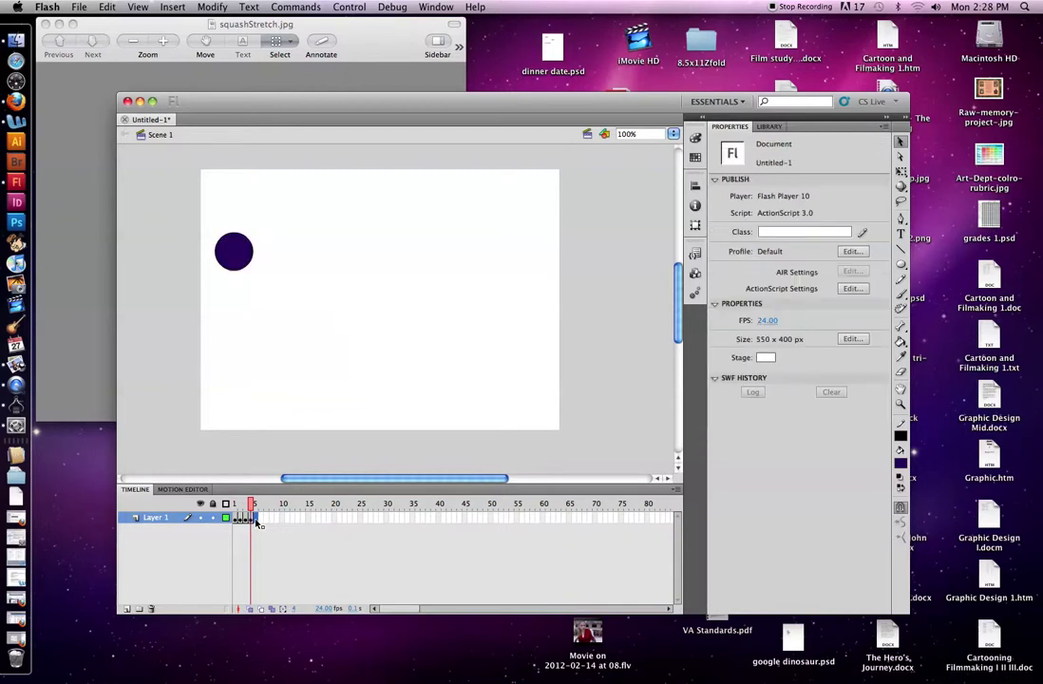
pyautogui.click(256, 519)
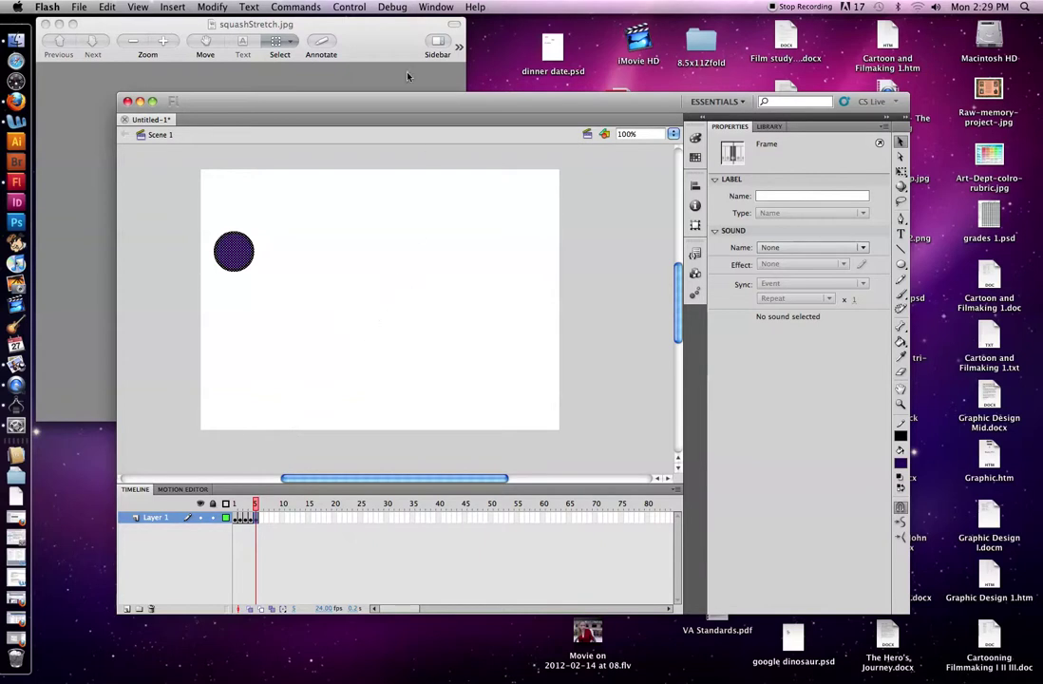
pyautogui.click(376, 33)
pyautogui.moveTo(375, 32); pyautogui.dragTo(396, 53)
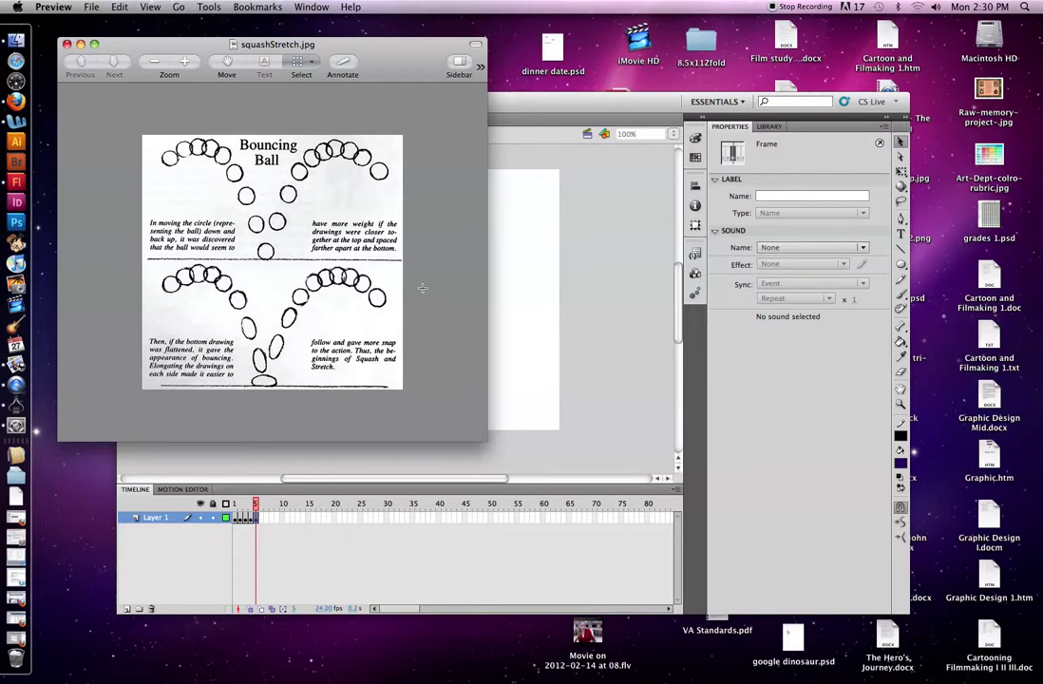
pyautogui.click(531, 107)
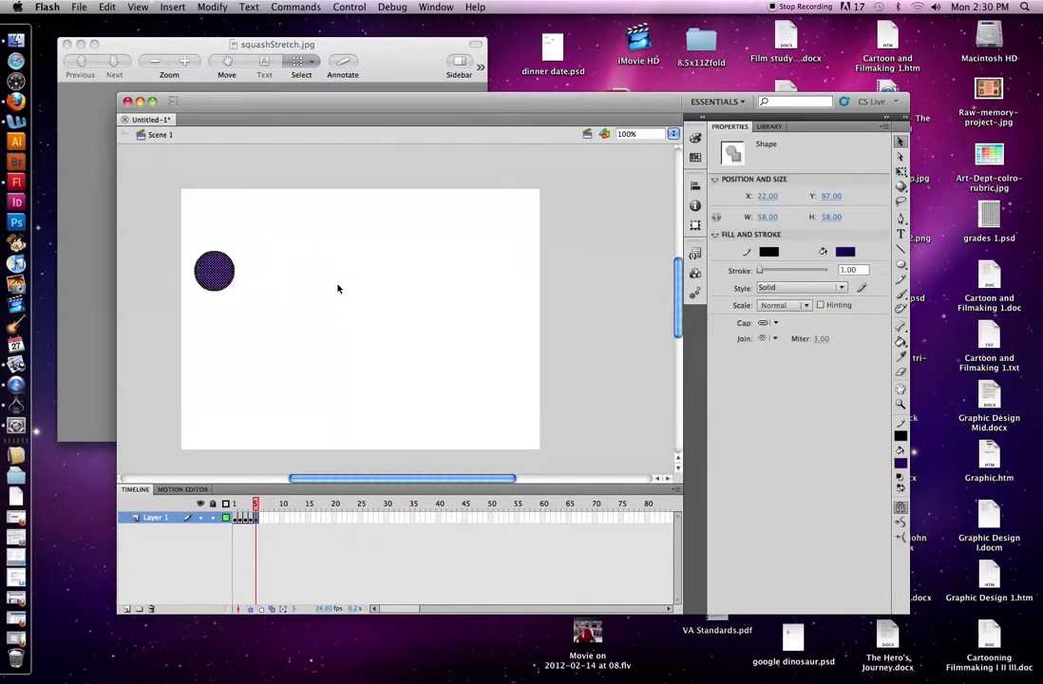
# Stretch frame 5's ball taller into an ellipse with Free Transform and tilt it counter-clockwise.
pyautogui.hscroll(-3, 337, 288)
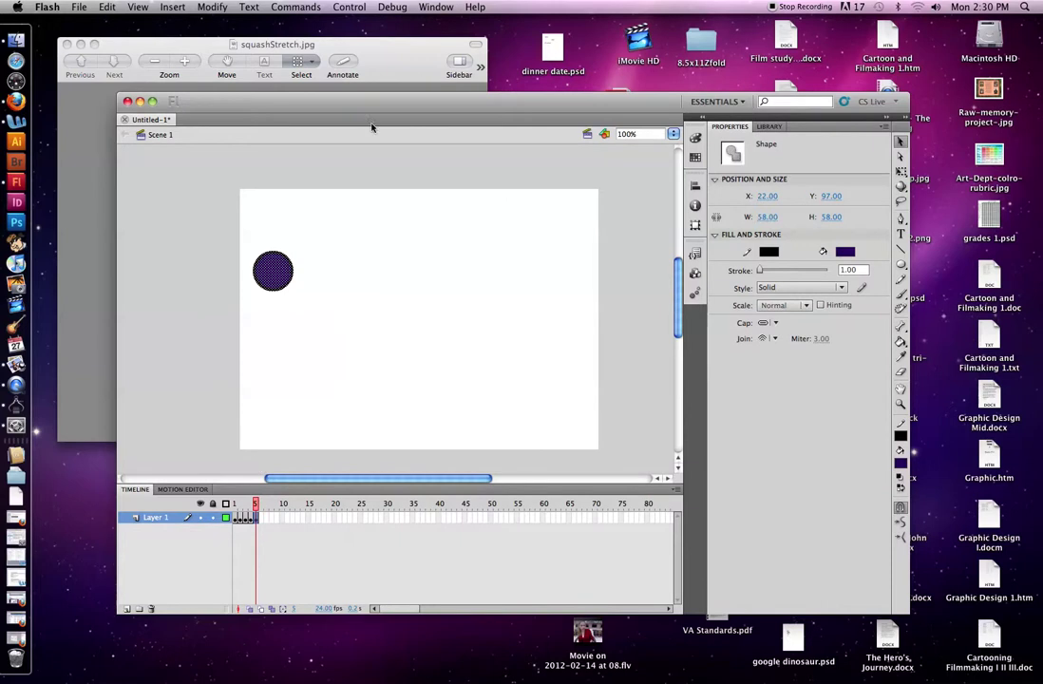
pyautogui.click(349, 298)
pyautogui.press('q')
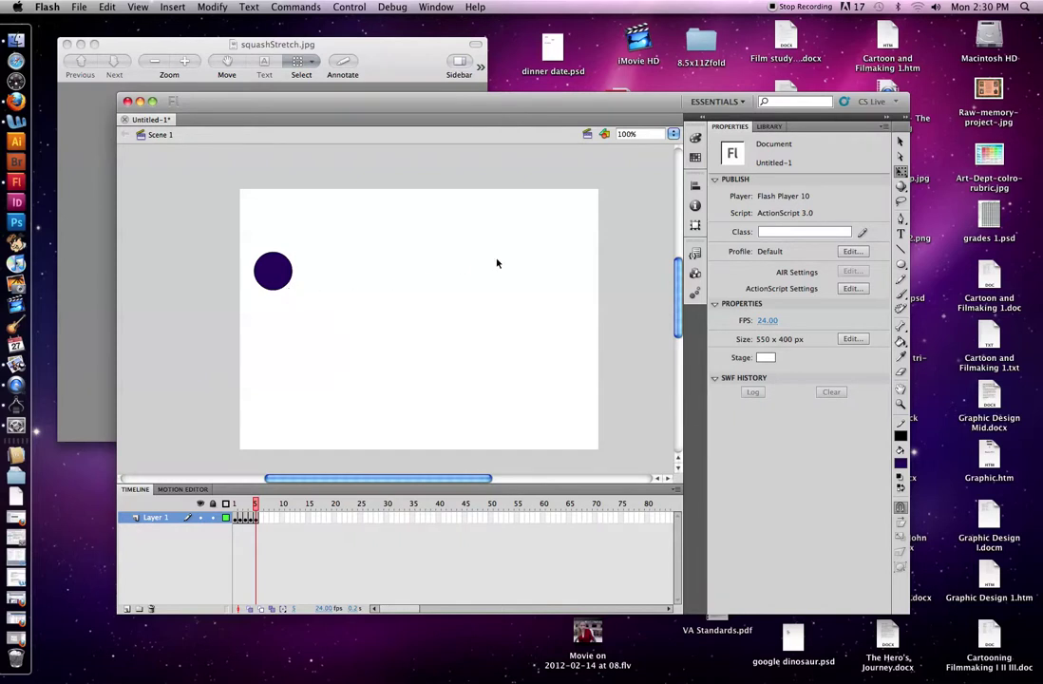
pyautogui.click(275, 272)
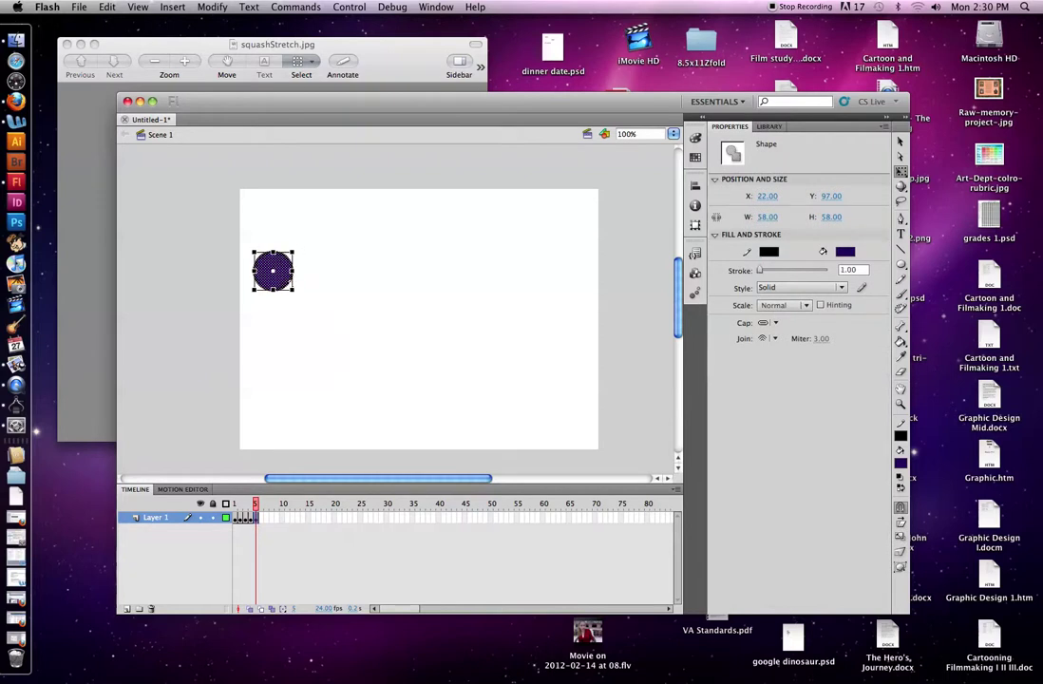
pyautogui.moveTo(293, 289); pyautogui.dragTo(297, 304)
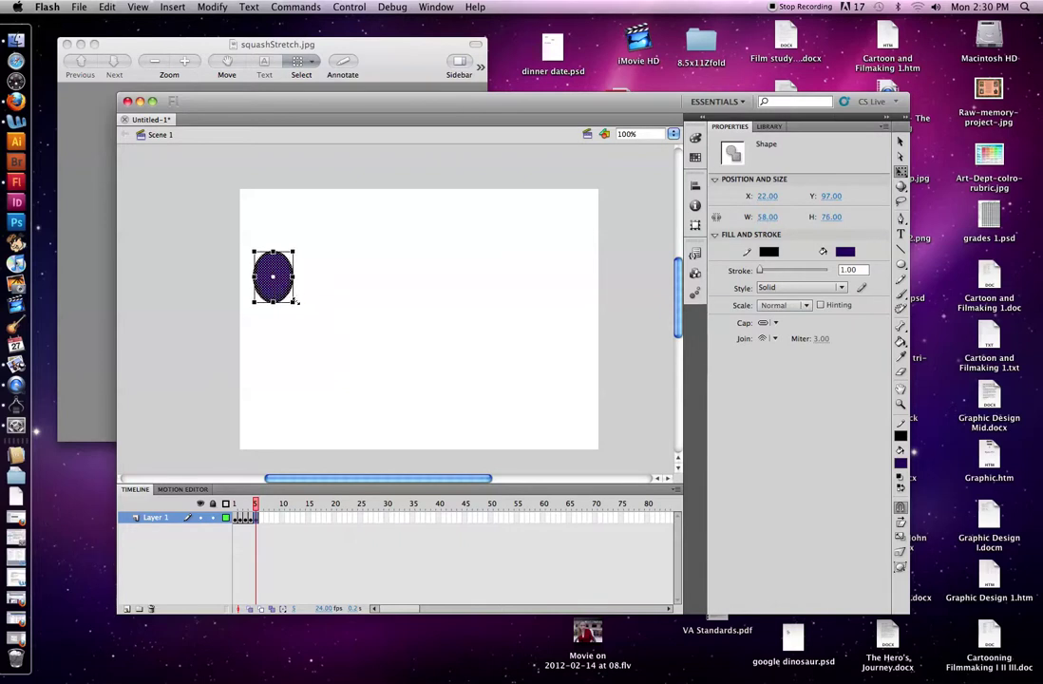
pyautogui.moveTo(299, 248); pyautogui.dragTo(276, 232)
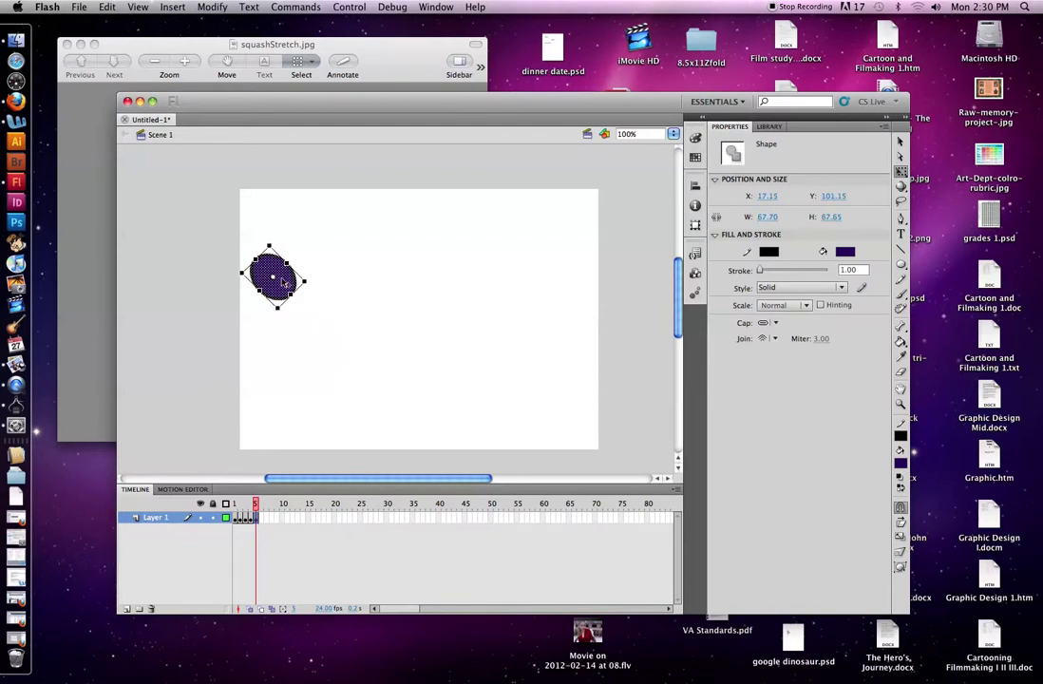
pyautogui.moveTo(286, 283); pyautogui.dragTo(290, 282)
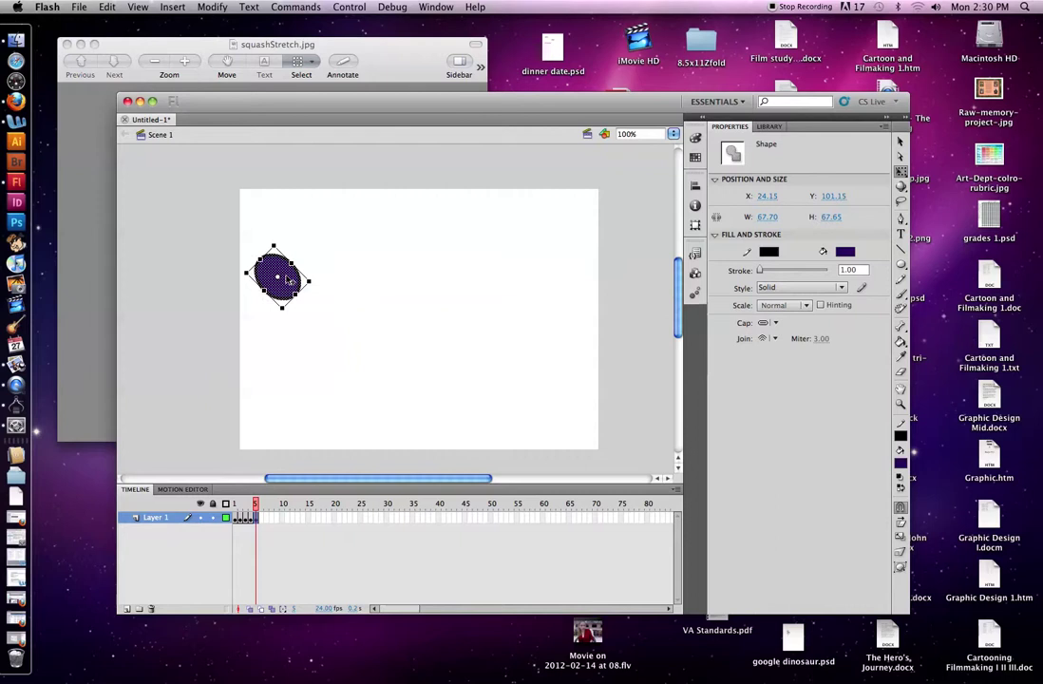
pyautogui.moveTo(255, 505)
pyautogui.mouseDown()
pyautogui.moveTo(245, 505)
pyautogui.moveTo(255, 505)
pyautogui.mouseUp()
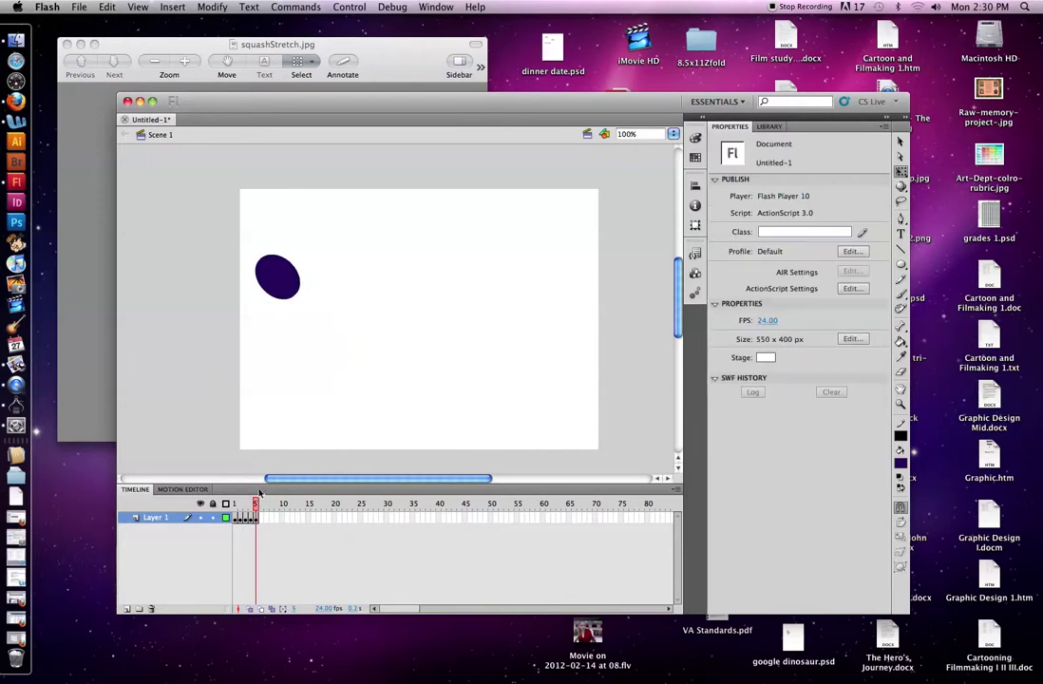
# Reposition the tilted ellipse down and right to X 41, Y 114.
pyautogui.click(278, 286)
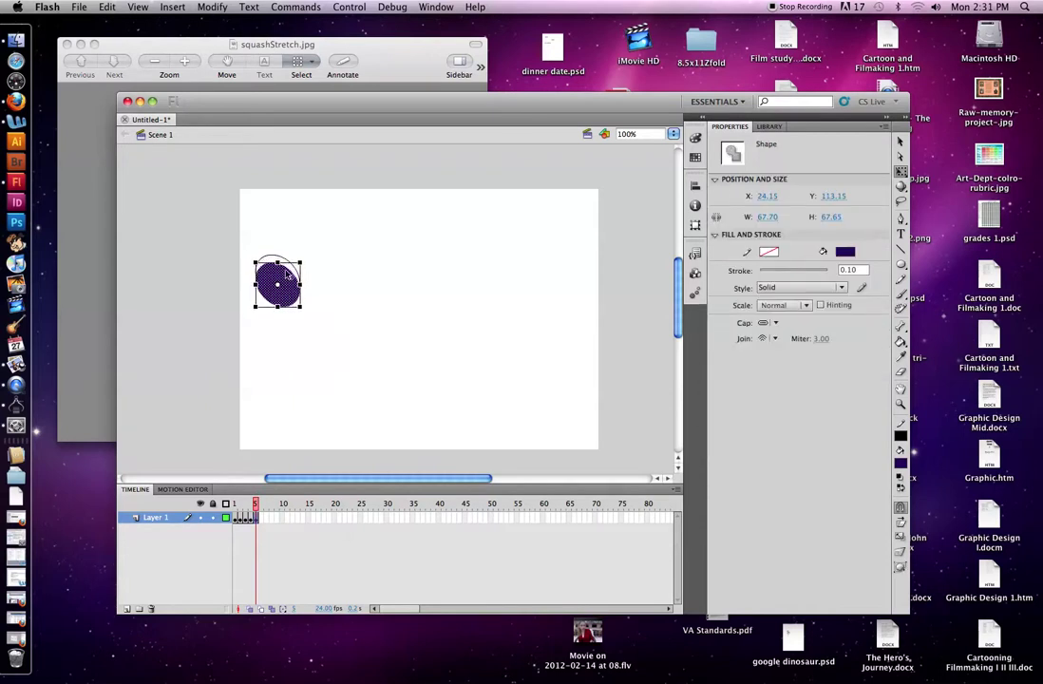
pyautogui.hotkey('shift', 'Up')
pyautogui.press('Up')
pyautogui.press('Up')
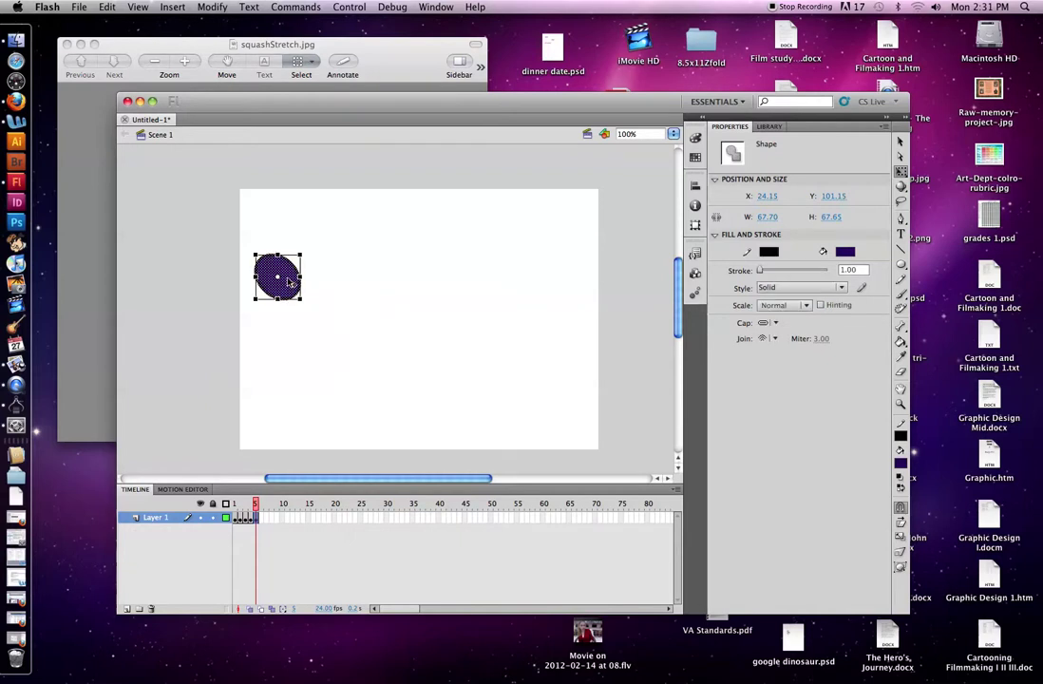
pyautogui.moveTo(289, 282); pyautogui.dragTo(299, 291)
pyautogui.click(326, 309)
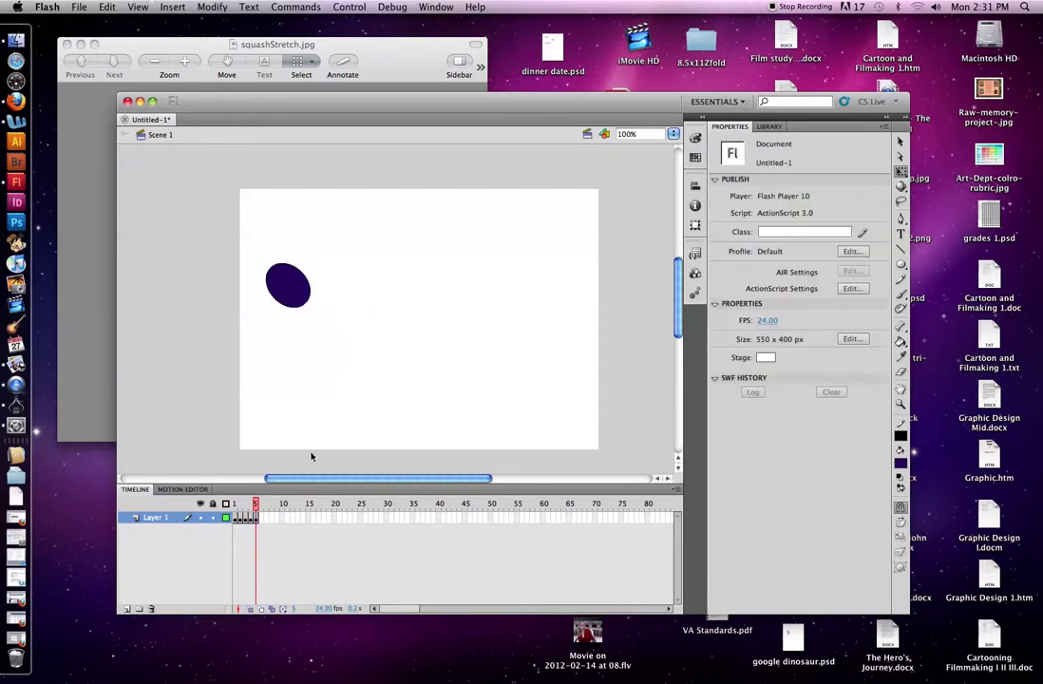
# Add keyframe 6 and move the ellipse further down-right with a slight tilt.
pyautogui.press('F6')
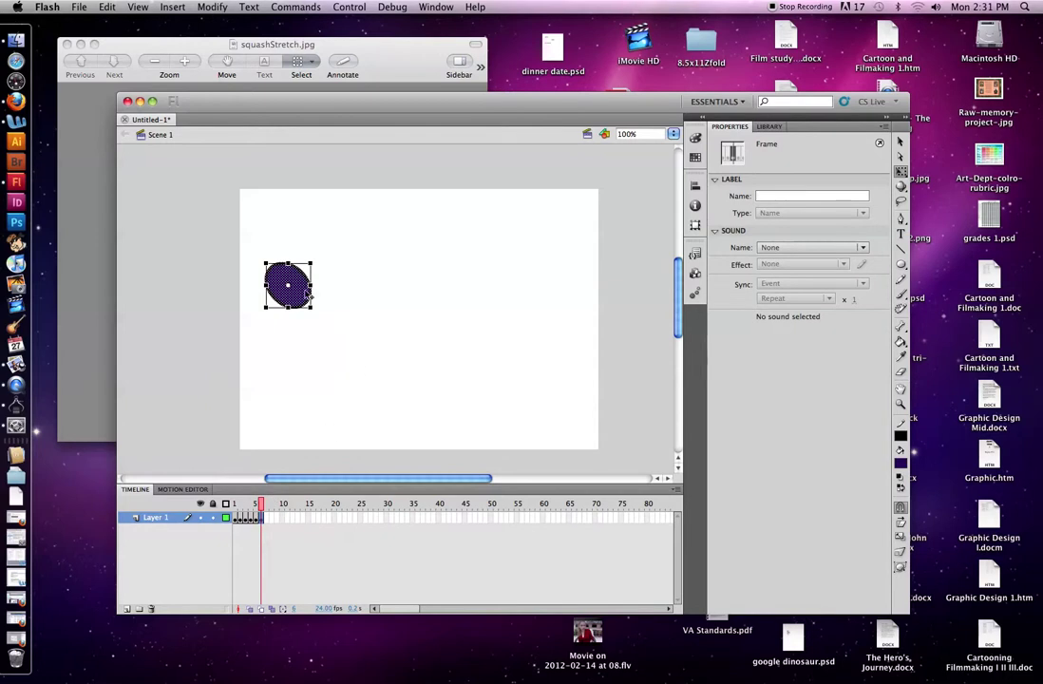
pyautogui.moveTo(308, 297); pyautogui.dragTo(328, 325)
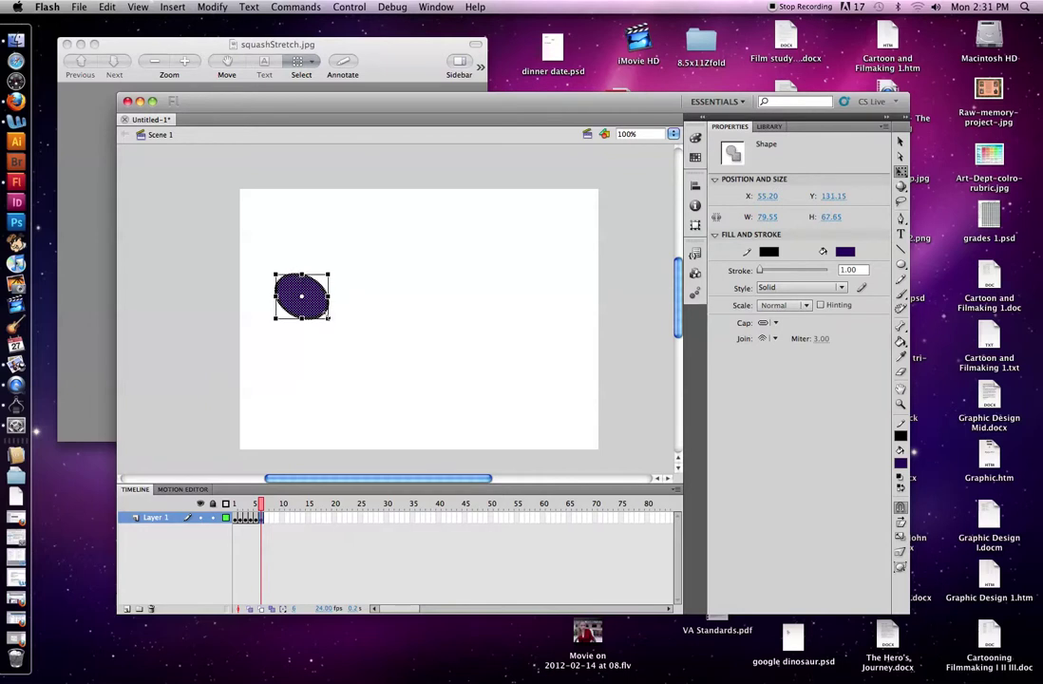
pyautogui.moveTo(329, 316)
pyautogui.mouseDown()
pyautogui.moveTo(328, 274)
pyautogui.moveTo(340, 275)
pyautogui.moveTo(322, 294)
pyautogui.moveTo(340, 307)
pyautogui.mouseUp()
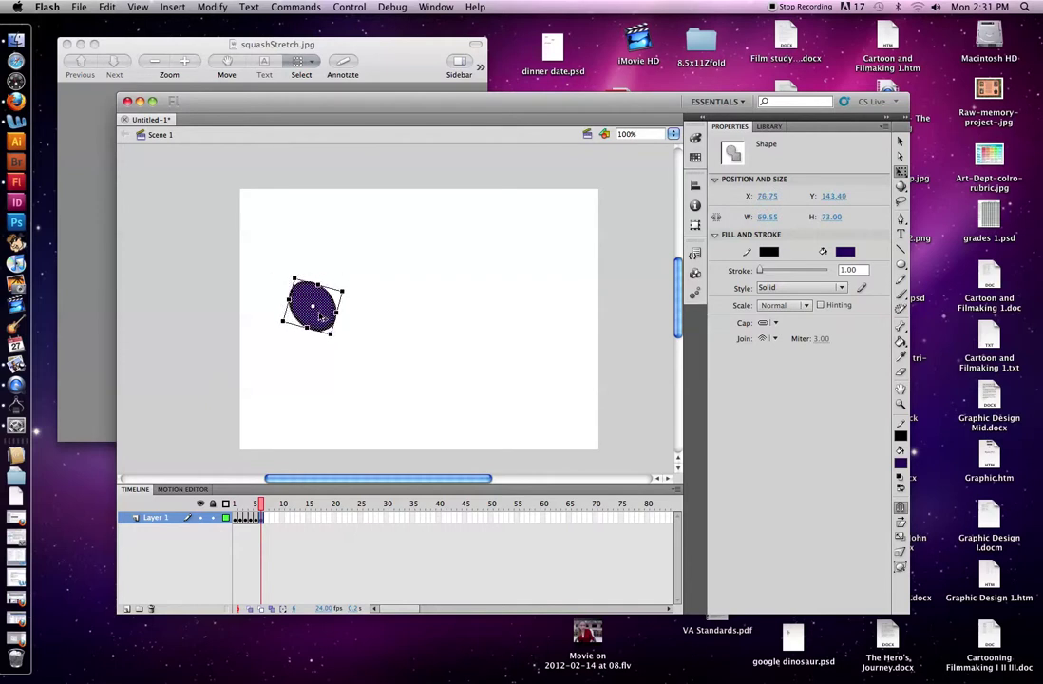
# Turn on onion skinning and widen its range to ghost more earlier frames.
pyautogui.click(250, 610)
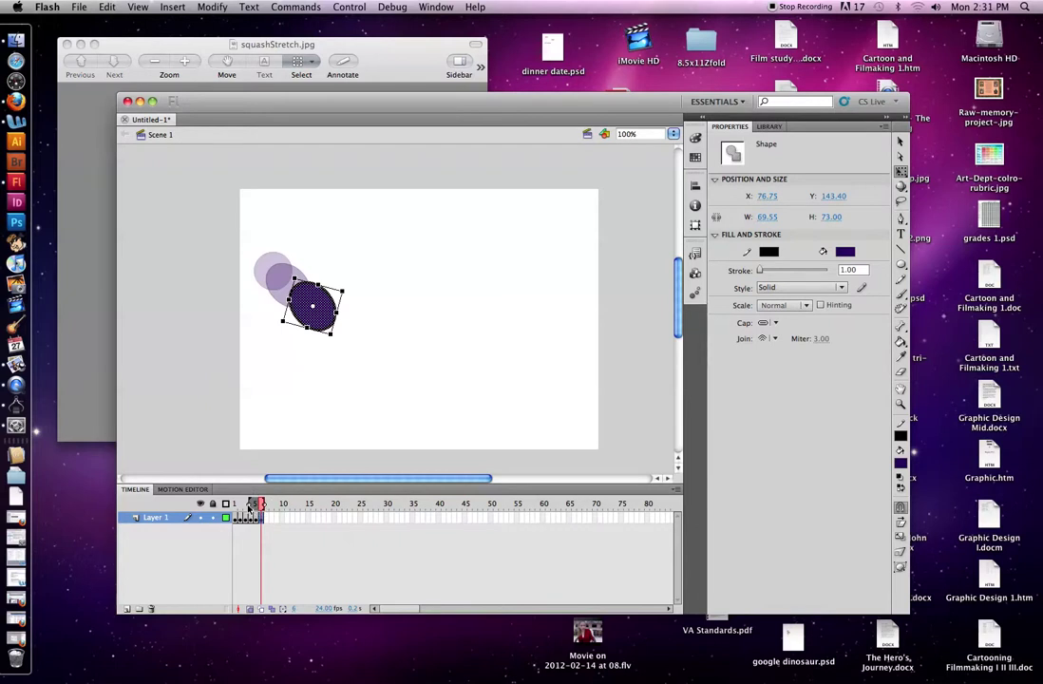
pyautogui.moveTo(250, 504); pyautogui.dragTo(234, 504)
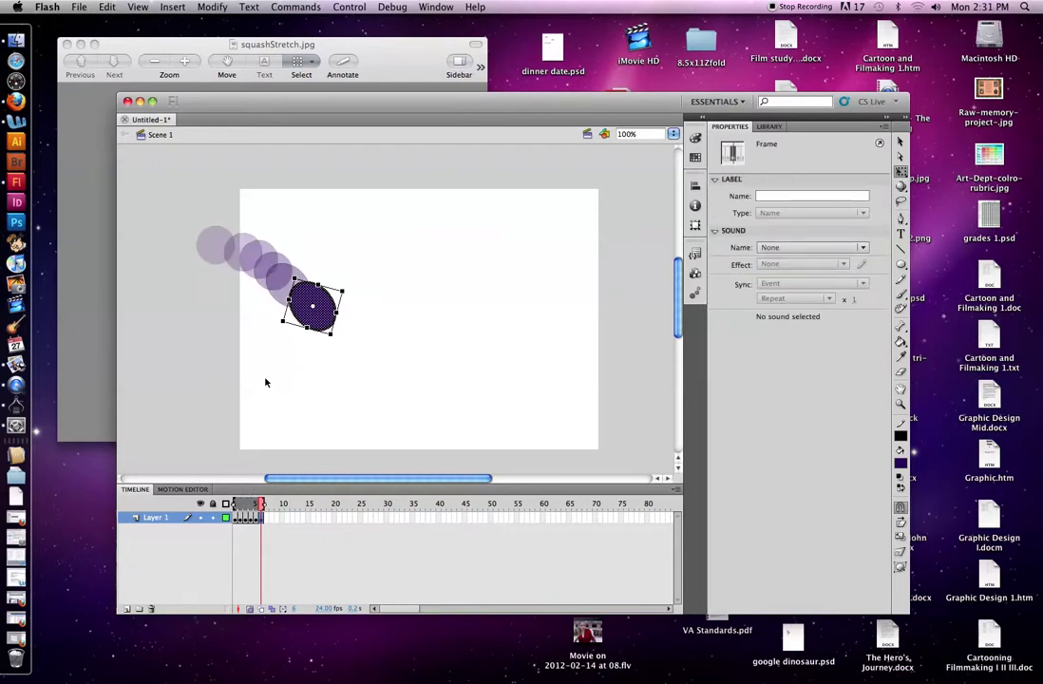
pyautogui.click(265, 509)
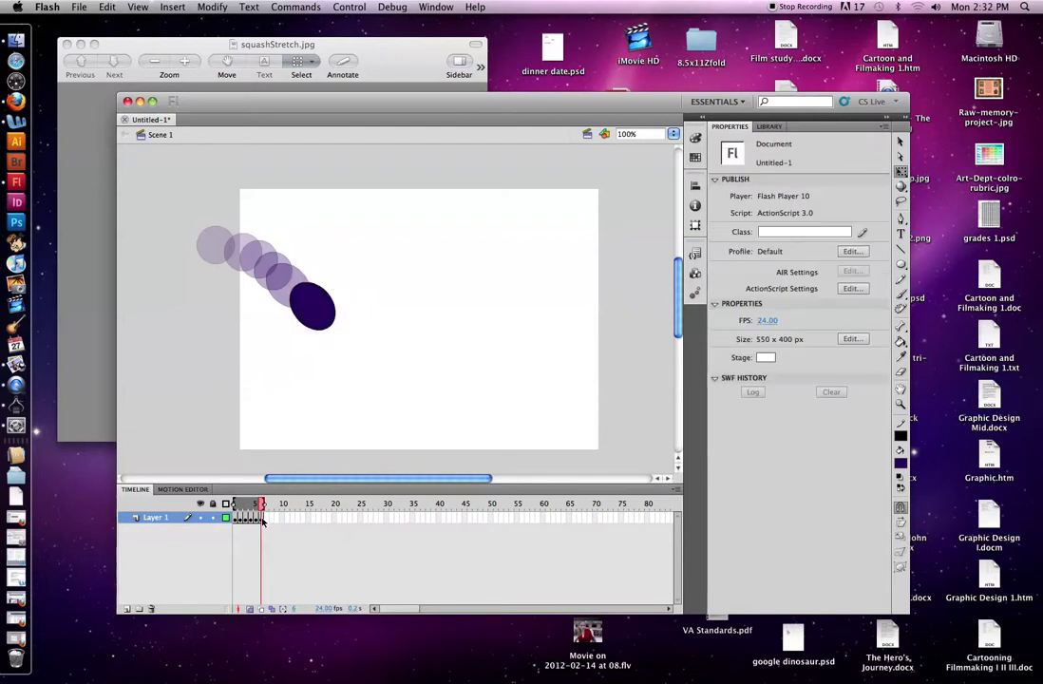
# Reshape the current ellipse narrower and taller, discarding trial rotations.
pyautogui.click(262, 521)
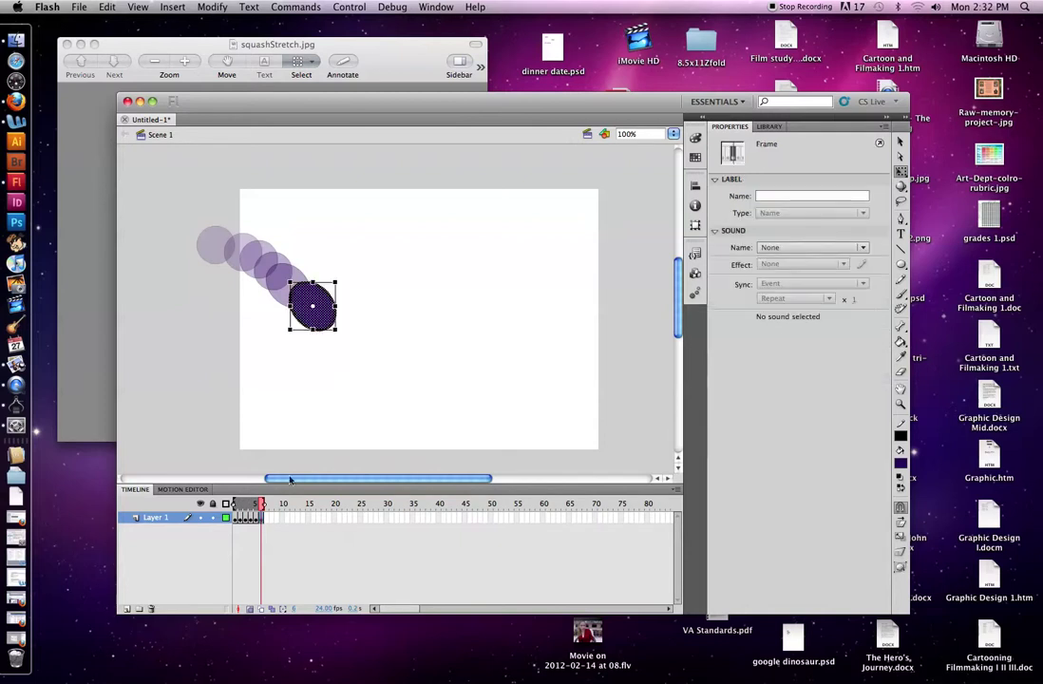
pyautogui.click(309, 308)
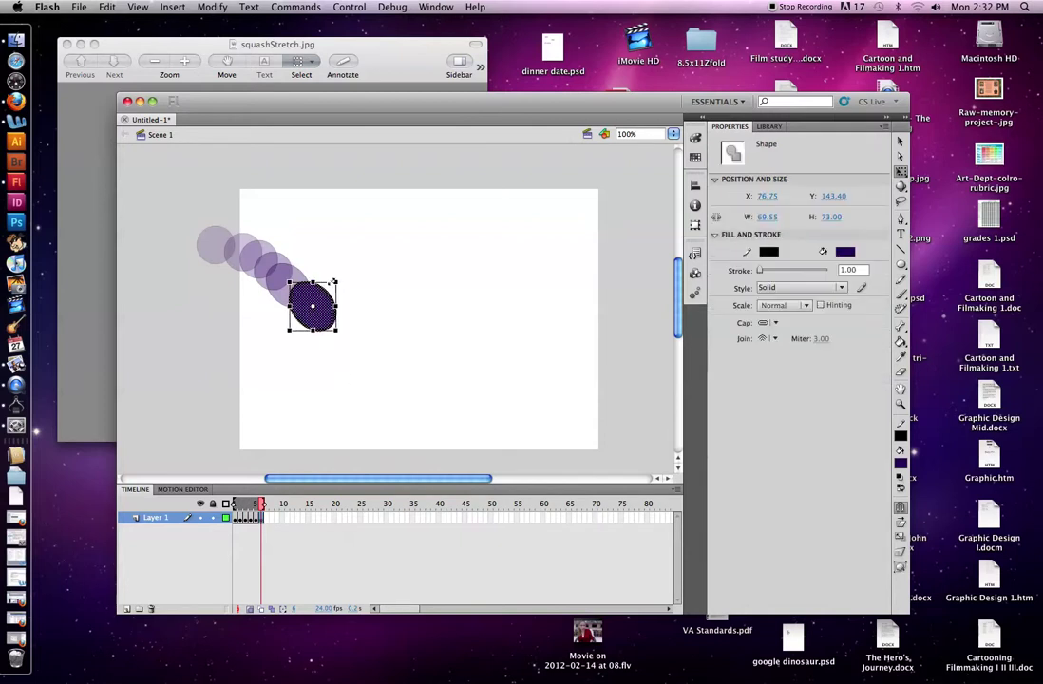
pyautogui.moveTo(335, 282); pyautogui.dragTo(330, 282)
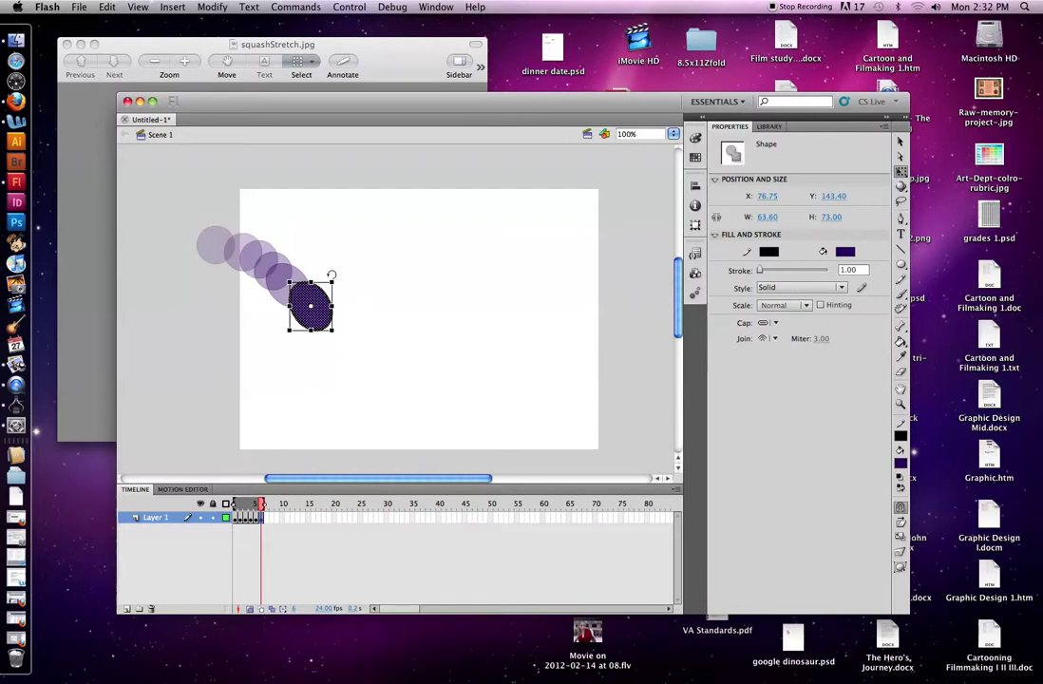
pyautogui.click(343, 277)
pyautogui.click(311, 308)
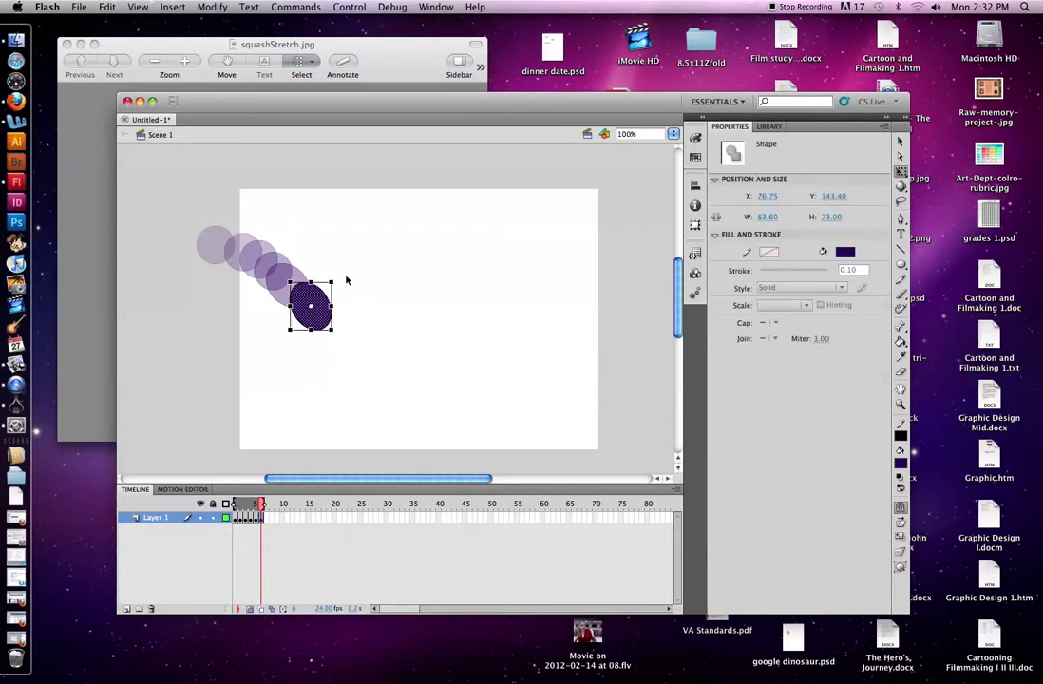
pyautogui.moveTo(342, 278); pyautogui.dragTo(339, 272)
pyautogui.hotkey('ctrl', 'z')
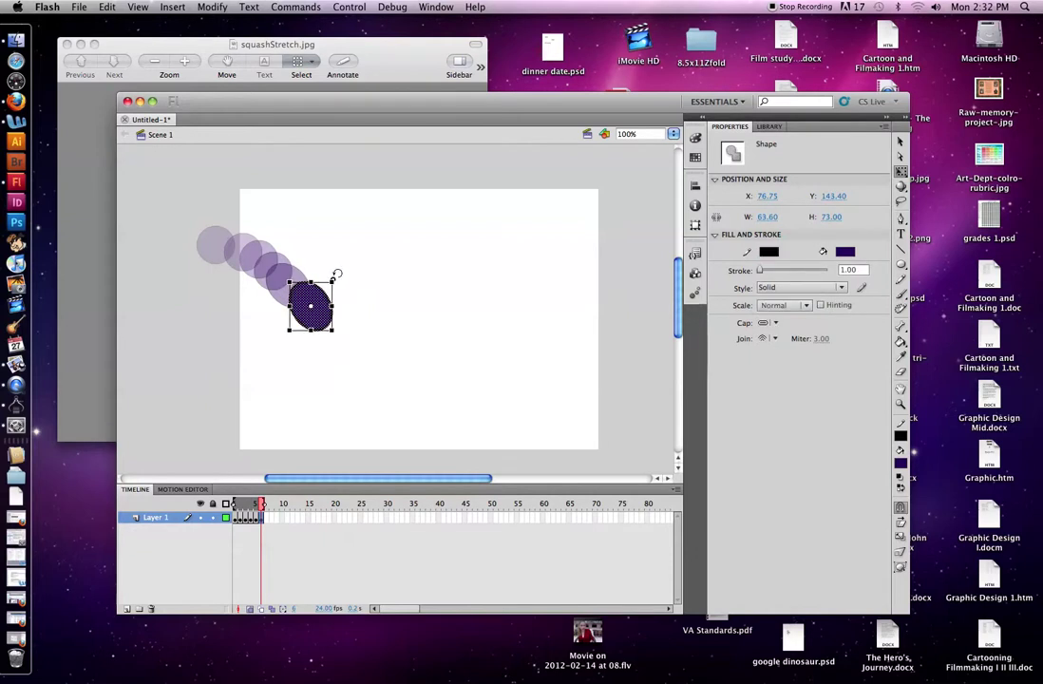
pyautogui.moveTo(339, 277); pyautogui.dragTo(338, 271)
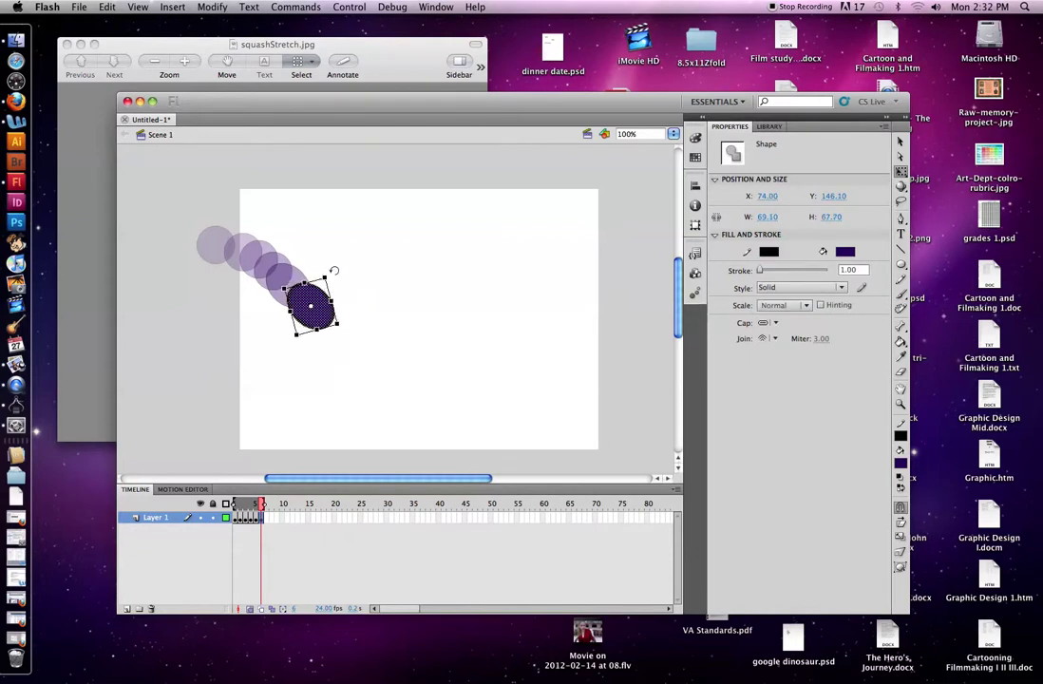
pyautogui.hotkey('ctrl', 'z')
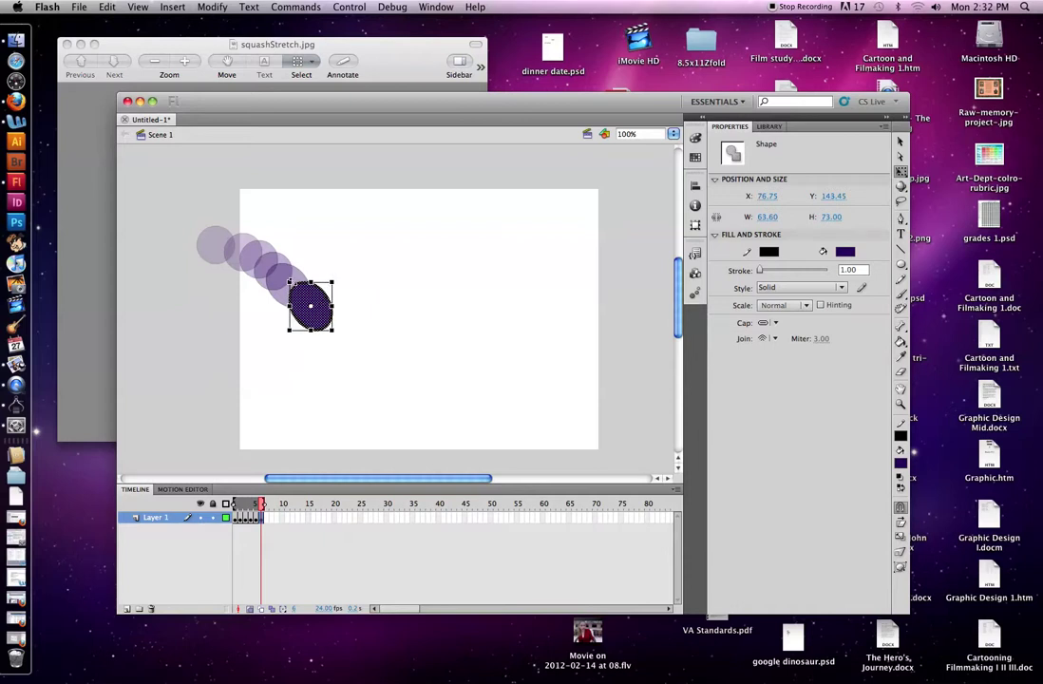
pyautogui.hotkey('ctrl', 'z')
pyautogui.hotkey('ctrl', 'z')
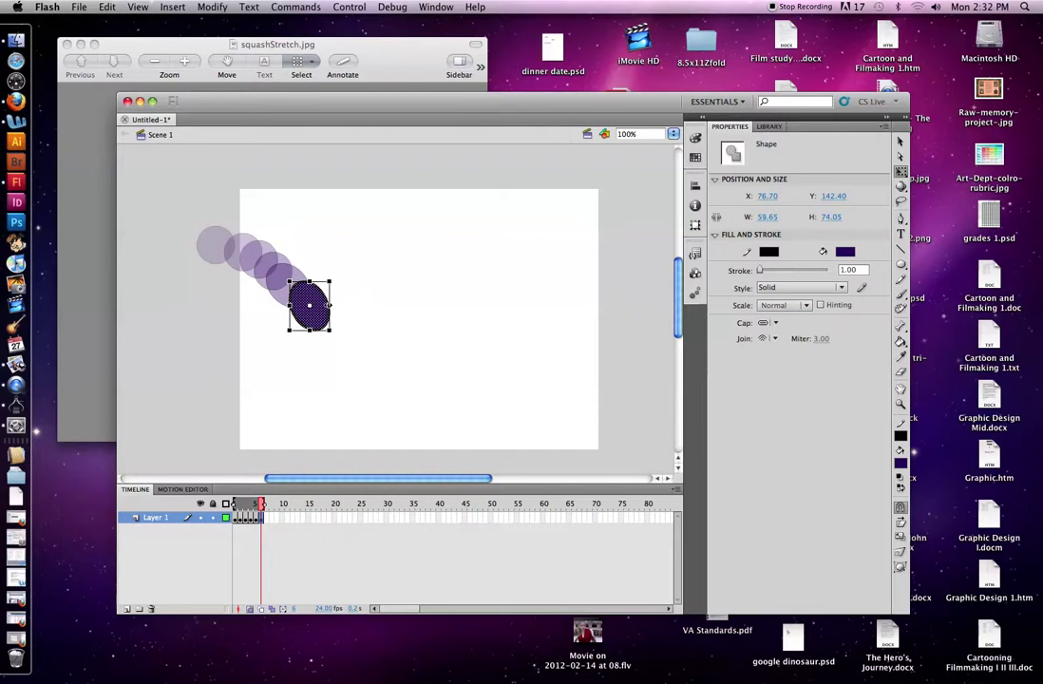
pyautogui.hotkey('ctrl', 'z')
pyautogui.moveTo(330, 330); pyautogui.dragTo(330, 334)
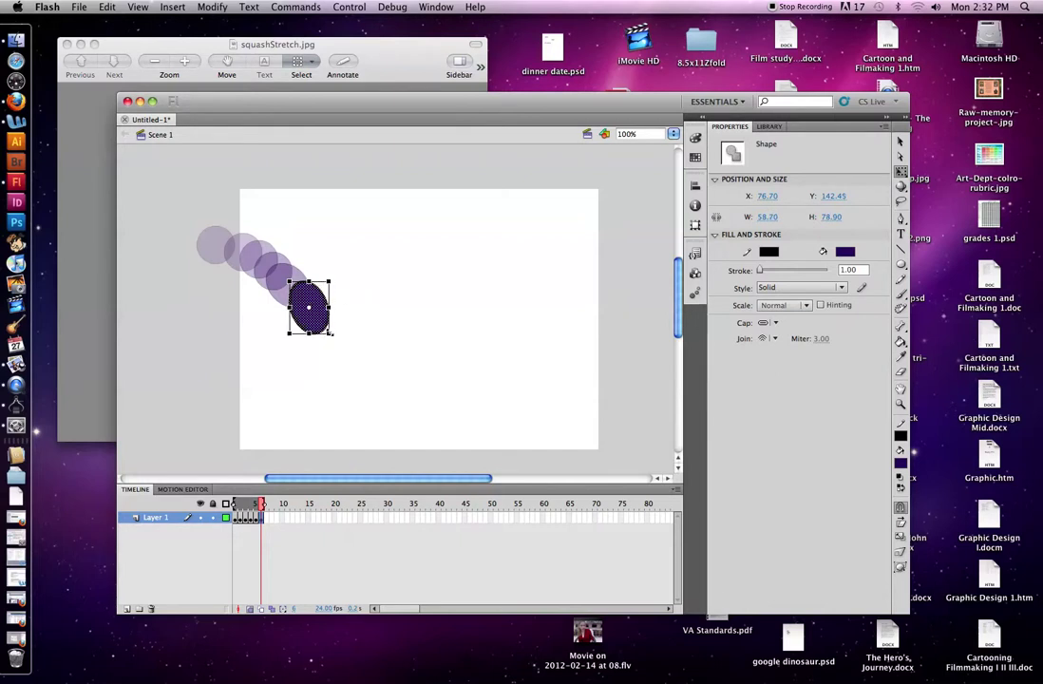
pyautogui.click(356, 324)
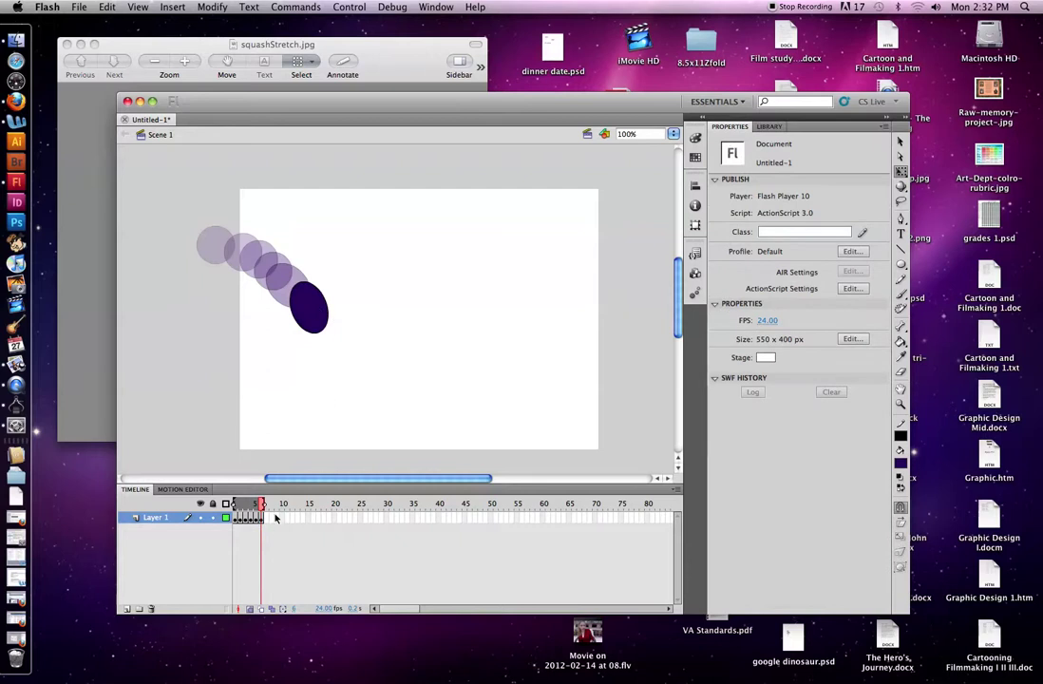
# Rotate the ellipse slightly and play the animation to check the motion.
pyautogui.moveTo(261, 505)
pyautogui.mouseDown()
pyautogui.moveTo(244, 504)
pyautogui.moveTo(260, 504)
pyautogui.mouseUp()
pyautogui.click(261, 517)
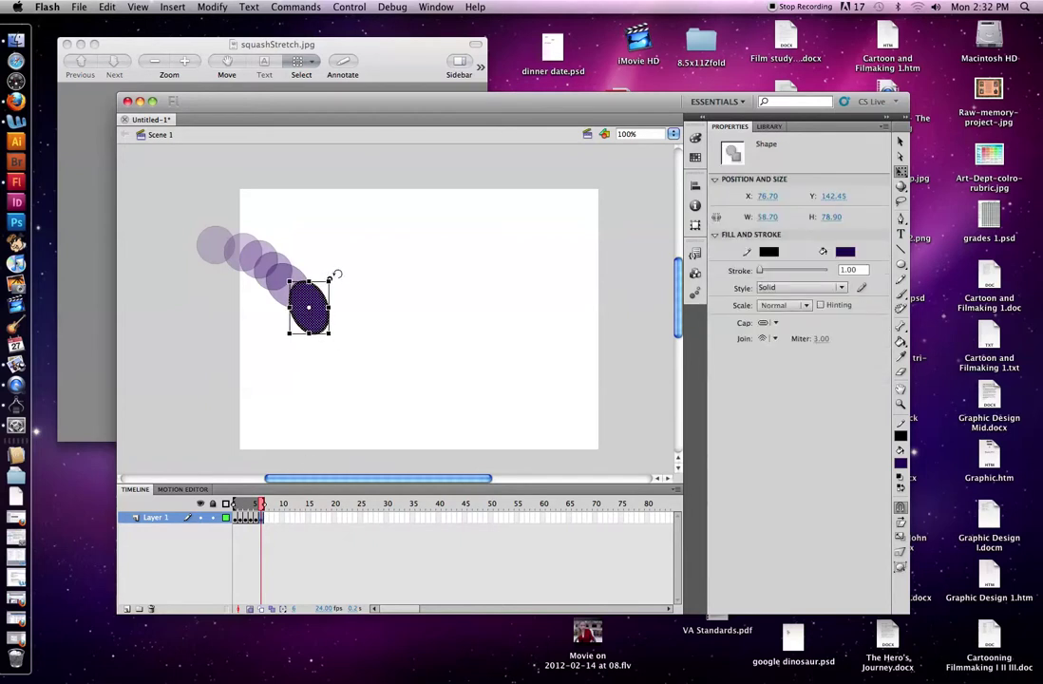
pyautogui.moveTo(336, 274); pyautogui.dragTo(342, 310)
pyautogui.click(326, 460)
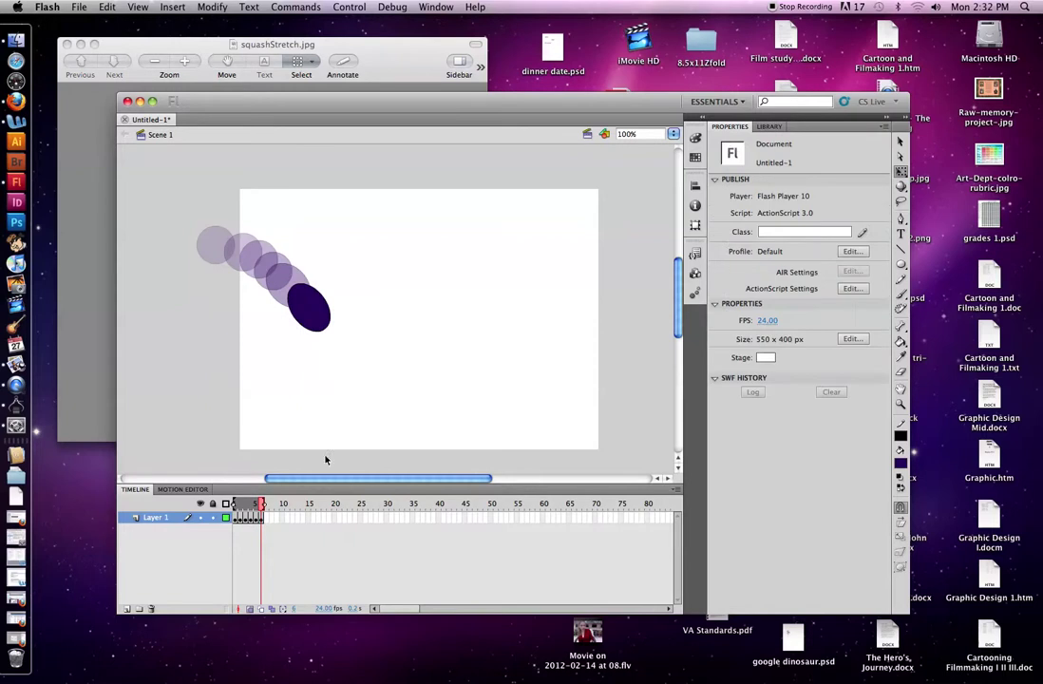
pyautogui.press('Return')
# Move the ellipse further down-right on frames 8 and 9, stretching it taller.
pyautogui.click(268, 519)
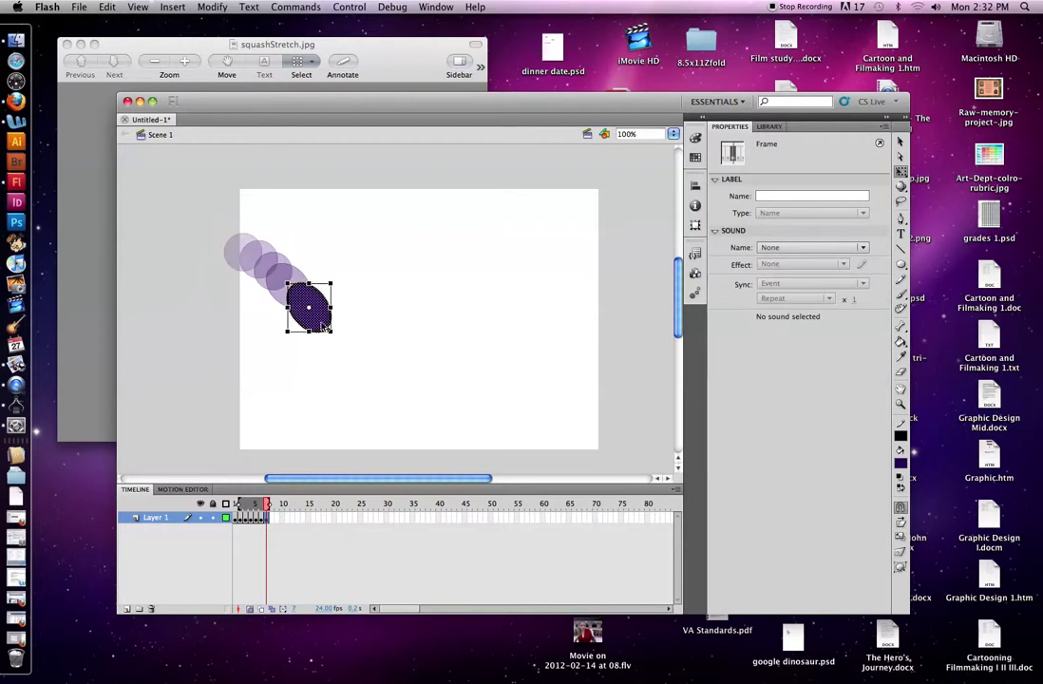
pyautogui.moveTo(323, 326); pyautogui.dragTo(338, 340)
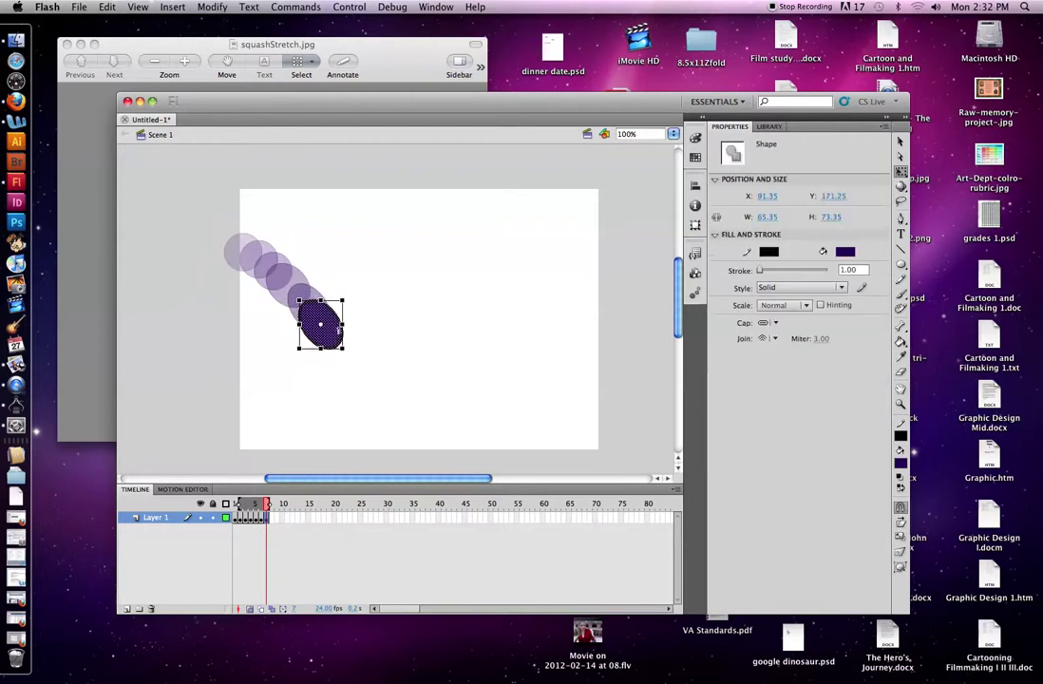
pyautogui.click(272, 519)
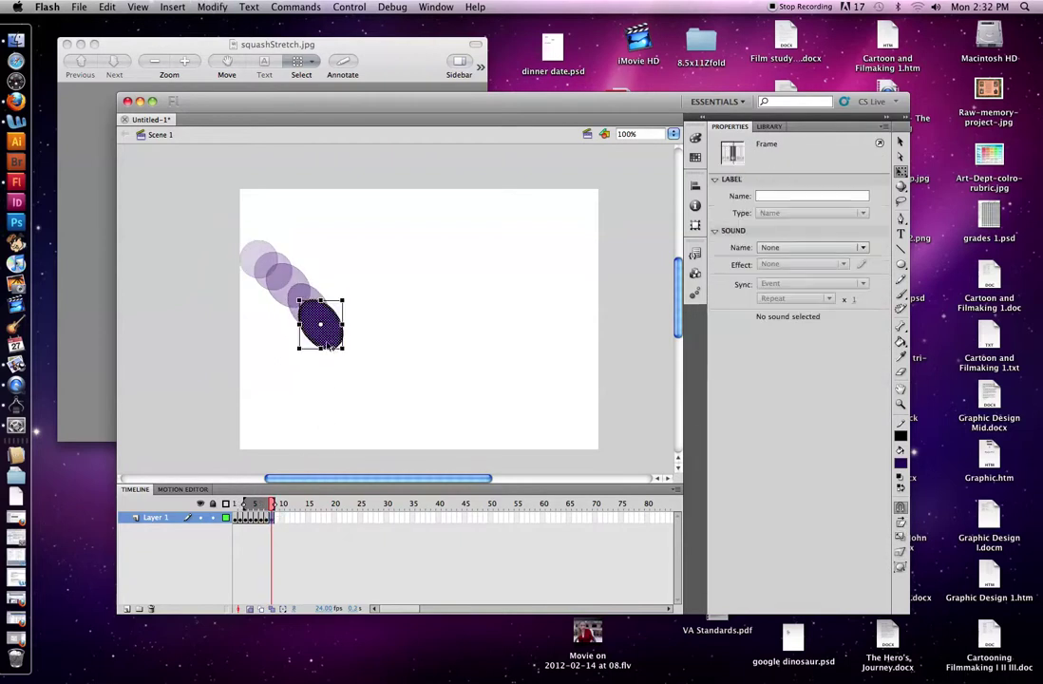
pyautogui.moveTo(338, 342); pyautogui.dragTo(357, 325)
pyautogui.moveTo(358, 374); pyautogui.dragTo(340, 346)
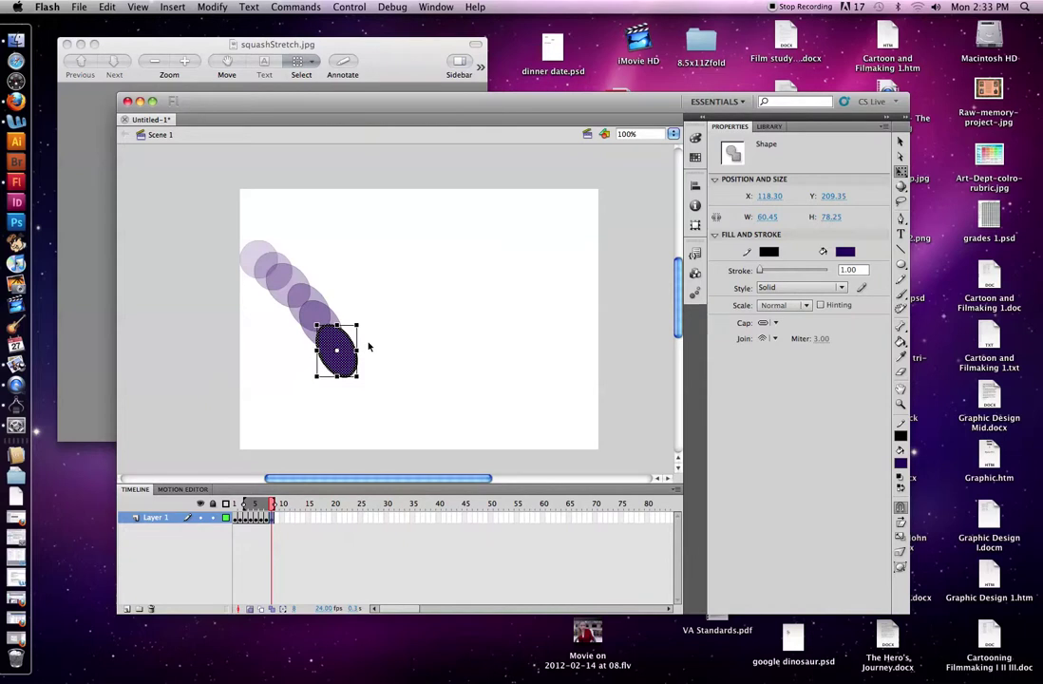
pyautogui.click(366, 394)
pyautogui.moveTo(273, 504)
pyautogui.mouseDown()
pyautogui.moveTo(233, 504)
pyautogui.moveTo(273, 504)
pyautogui.mouseUp()
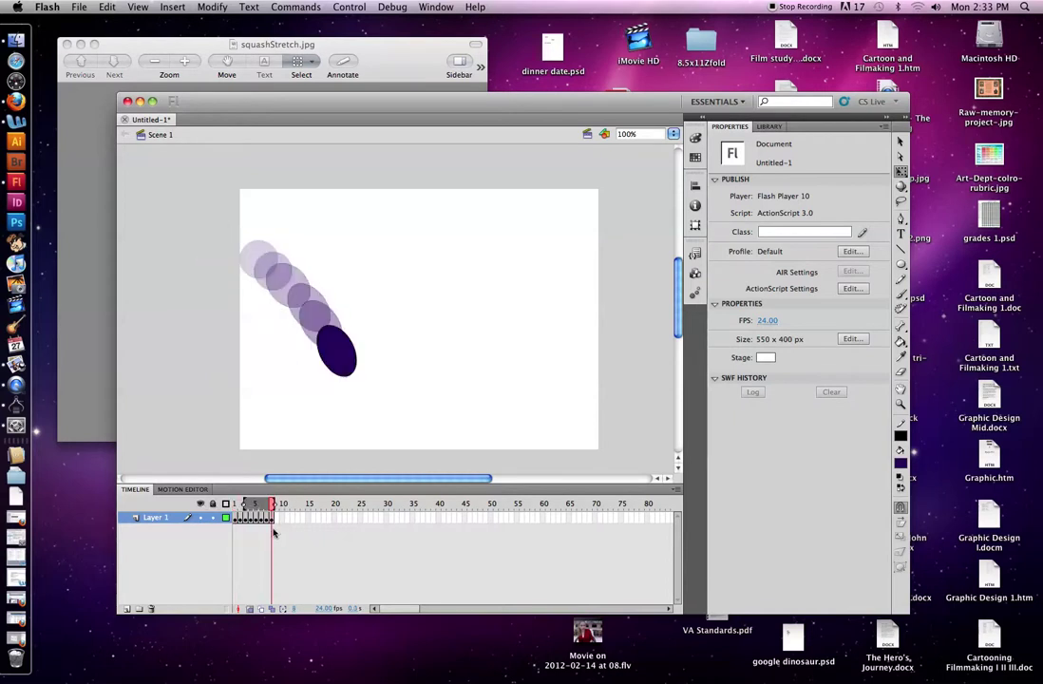
# Position the frame 9 ball further down and right at X 133.30, Y 237.70.
pyautogui.click(249, 609)
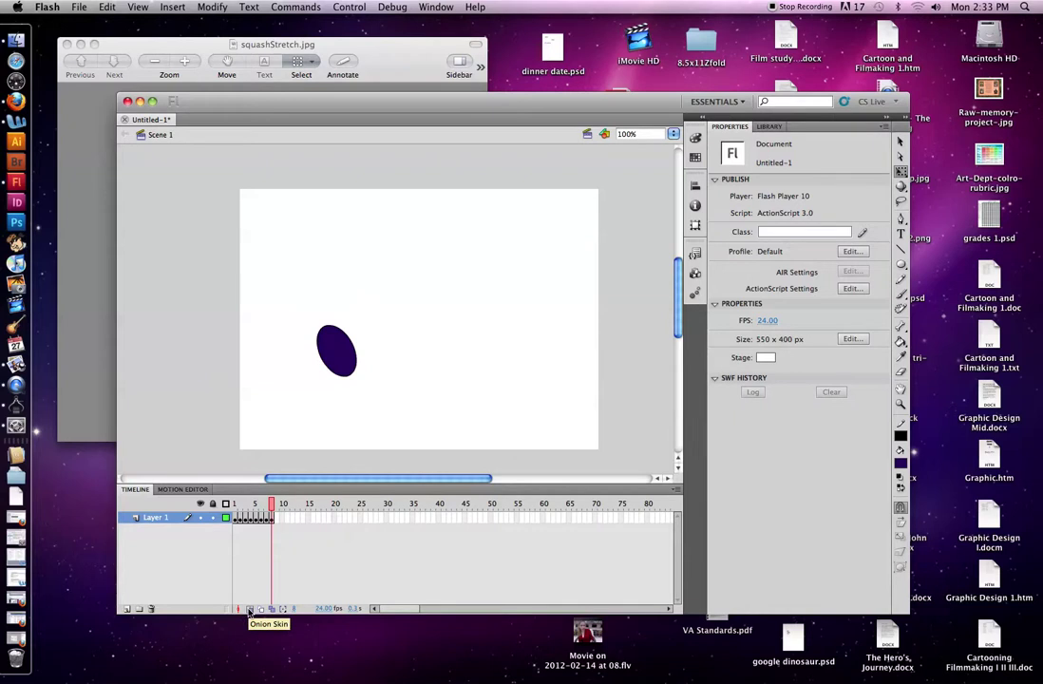
pyautogui.click(248, 609)
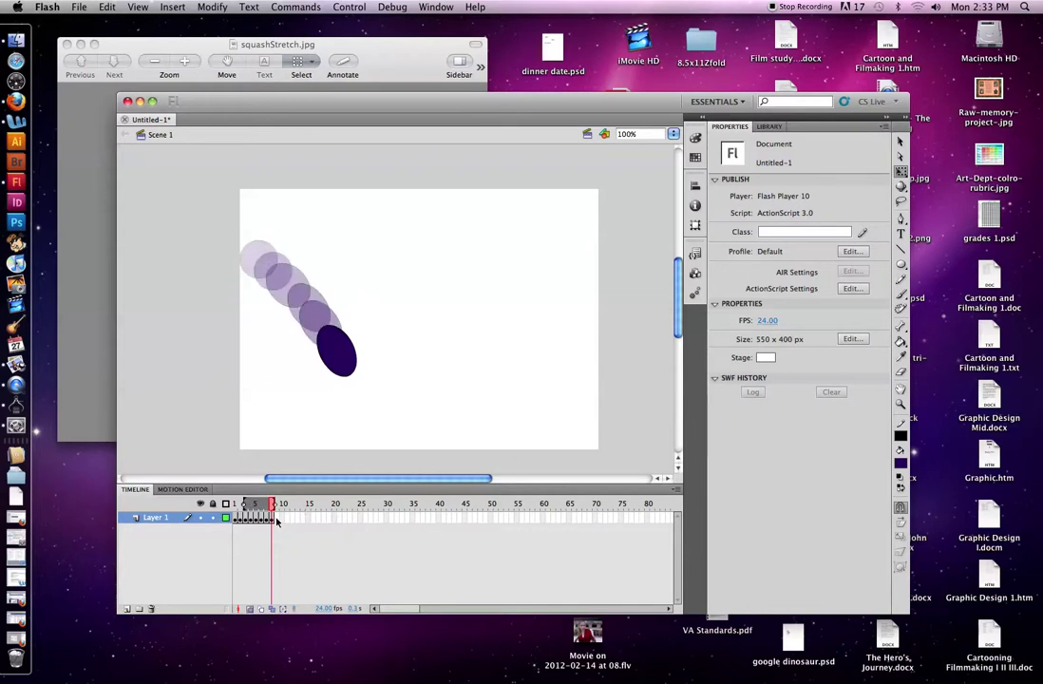
pyautogui.click(276, 519)
pyautogui.click(352, 359)
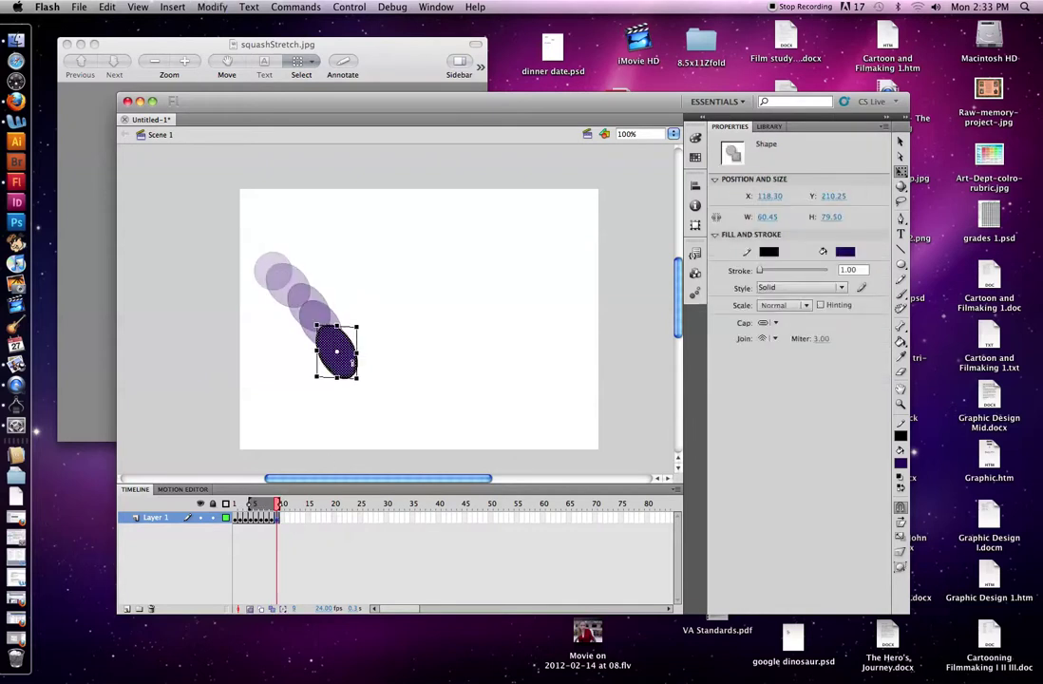
pyautogui.moveTo(344, 362); pyautogui.dragTo(365, 390)
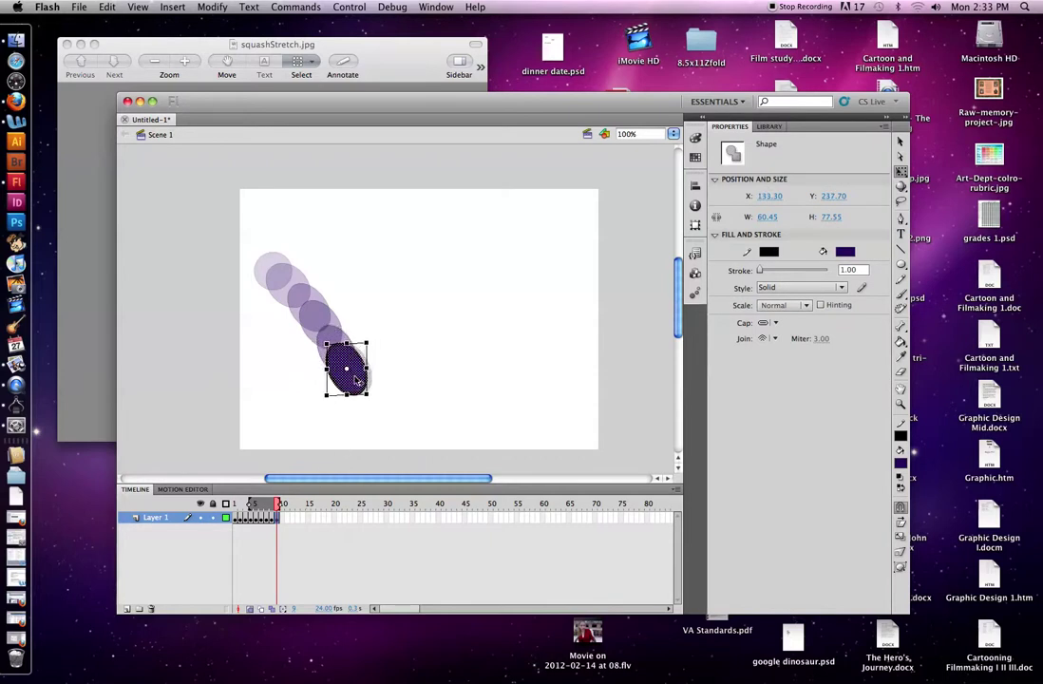
pyautogui.moveTo(364, 381); pyautogui.dragTo(359, 381)
# Squash the frame 10 ball flatter and rotate it clockwise.
pyautogui.click(284, 517)
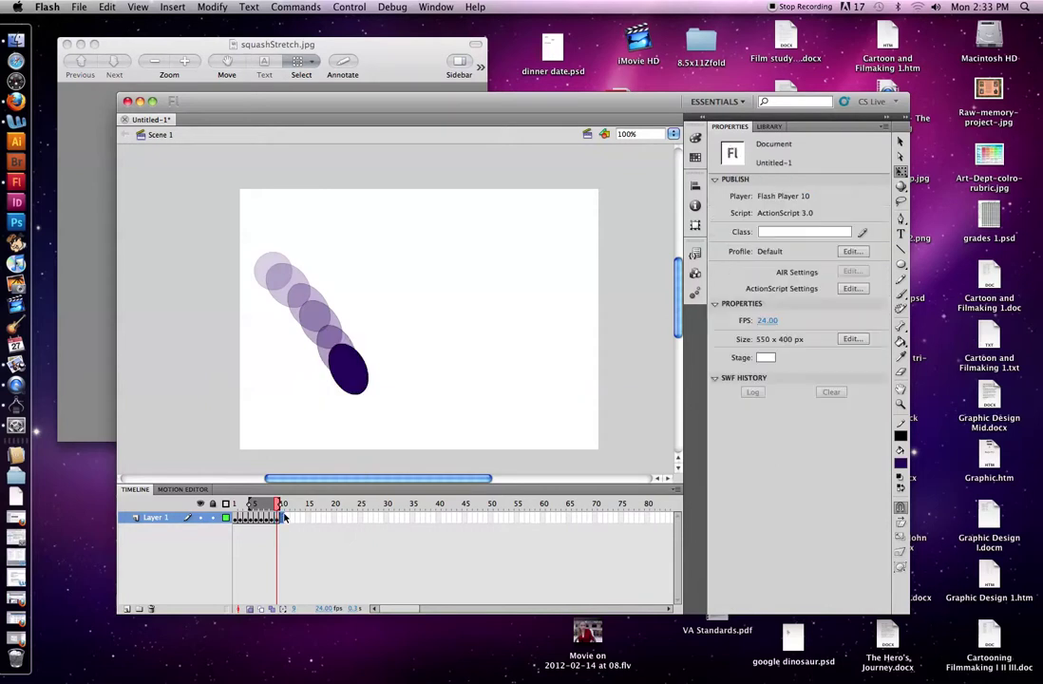
pyautogui.click(284, 516)
pyautogui.click(374, 397)
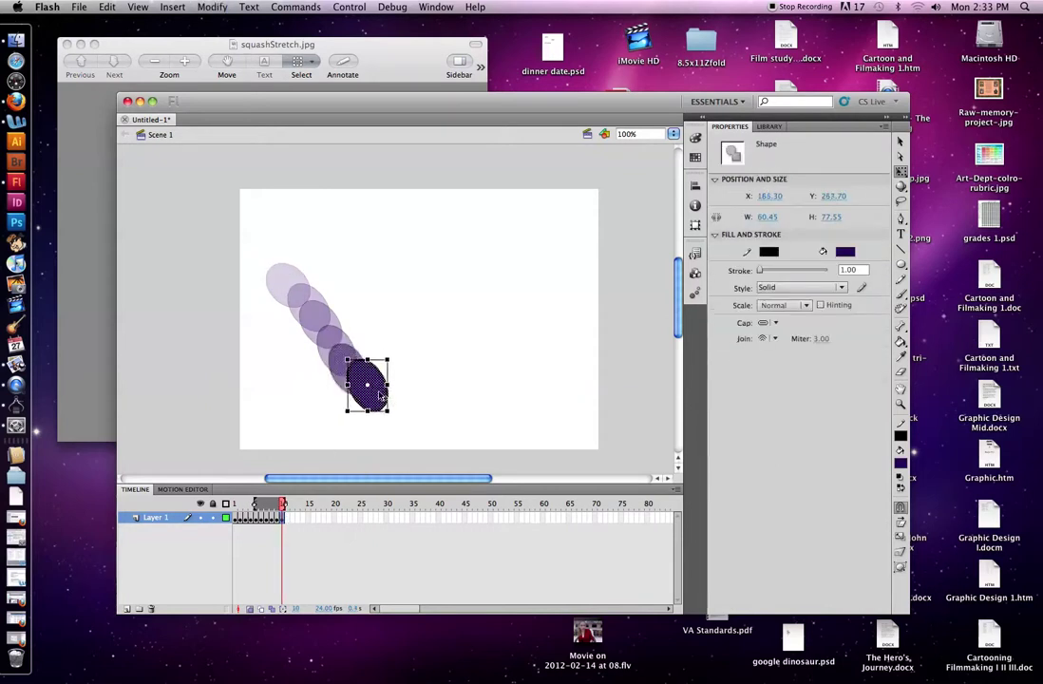
pyautogui.moveTo(361, 359); pyautogui.dragTo(335, 390)
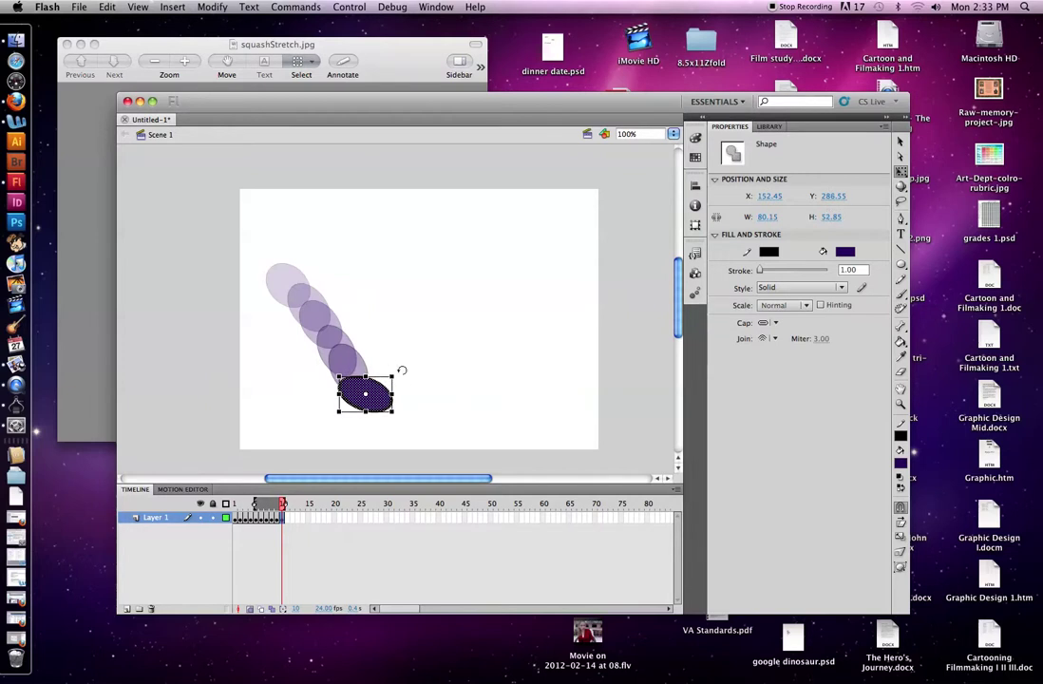
pyautogui.moveTo(402, 374); pyautogui.dragTo(399, 384)
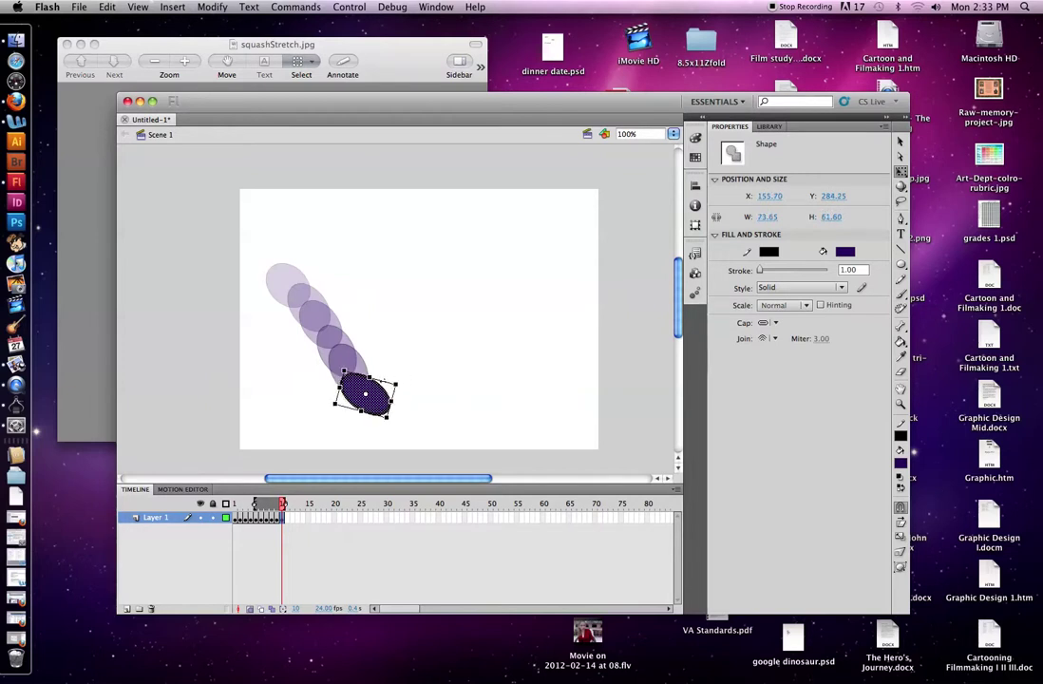
pyautogui.click(418, 406)
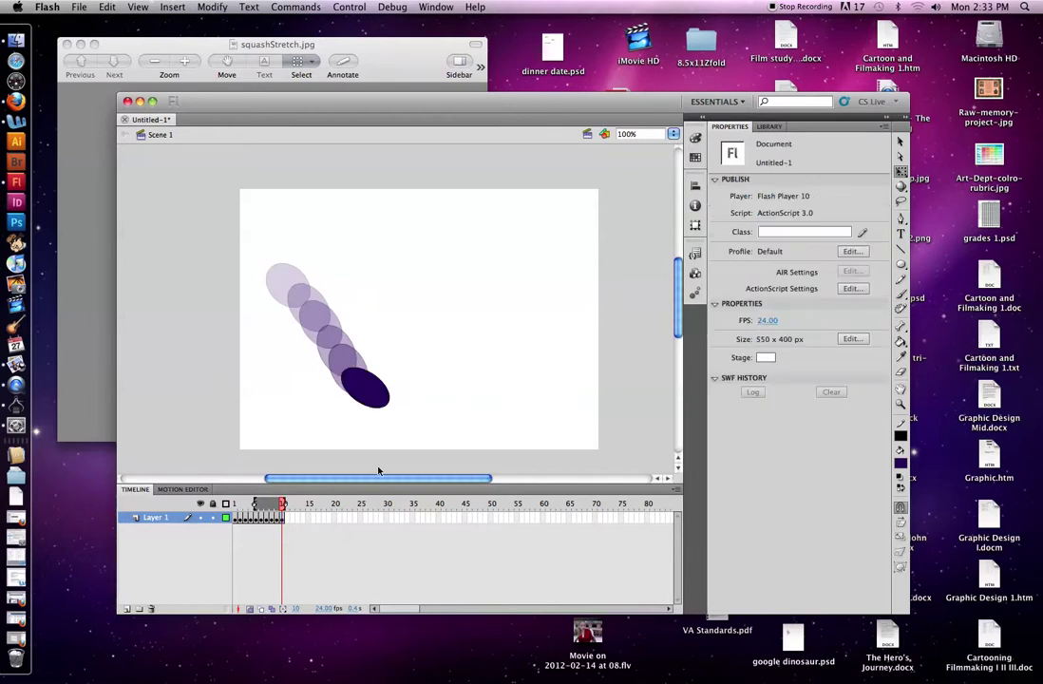
# Flatten, tilt and place the frame 11 ball at 79 × 41.90 px, Y 293.10, then play.
pyautogui.click(288, 518)
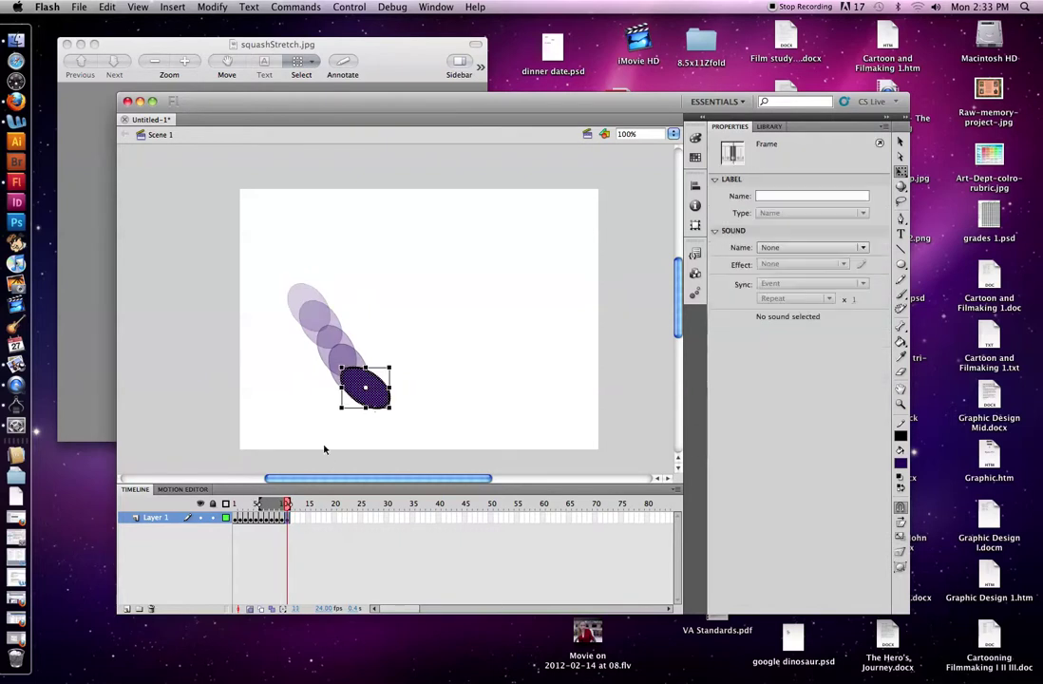
pyautogui.moveTo(383, 400)
pyautogui.mouseDown()
pyautogui.moveTo(399, 409)
pyautogui.moveTo(386, 395)
pyautogui.mouseUp()
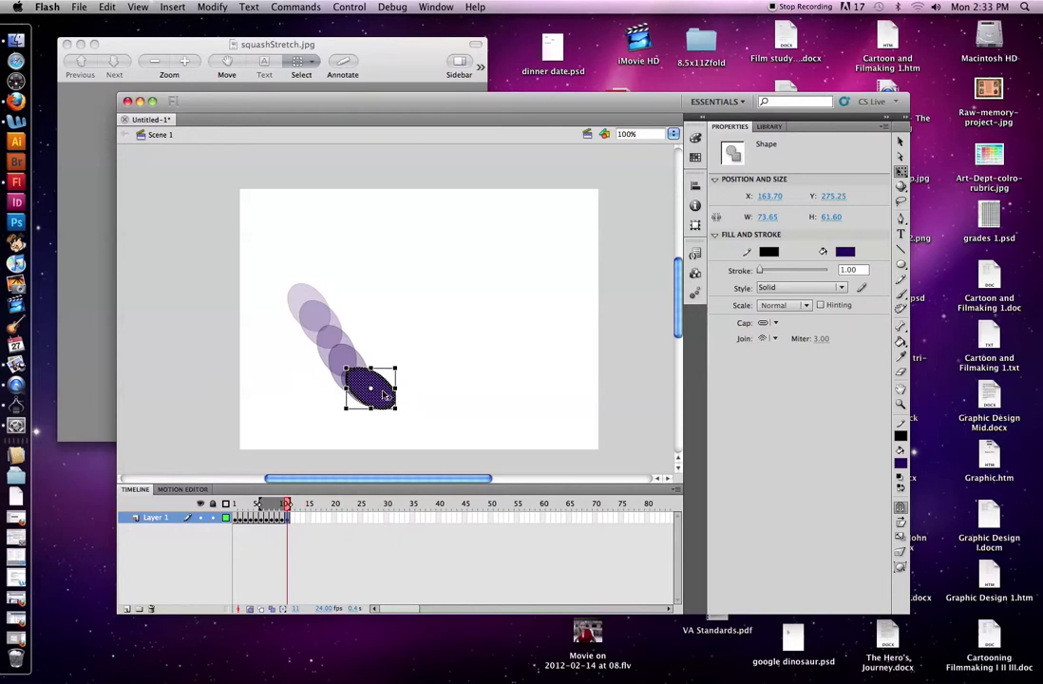
pyautogui.moveTo(345, 368); pyautogui.dragTo(333, 371)
pyautogui.moveTo(387, 394); pyautogui.dragTo(347, 392)
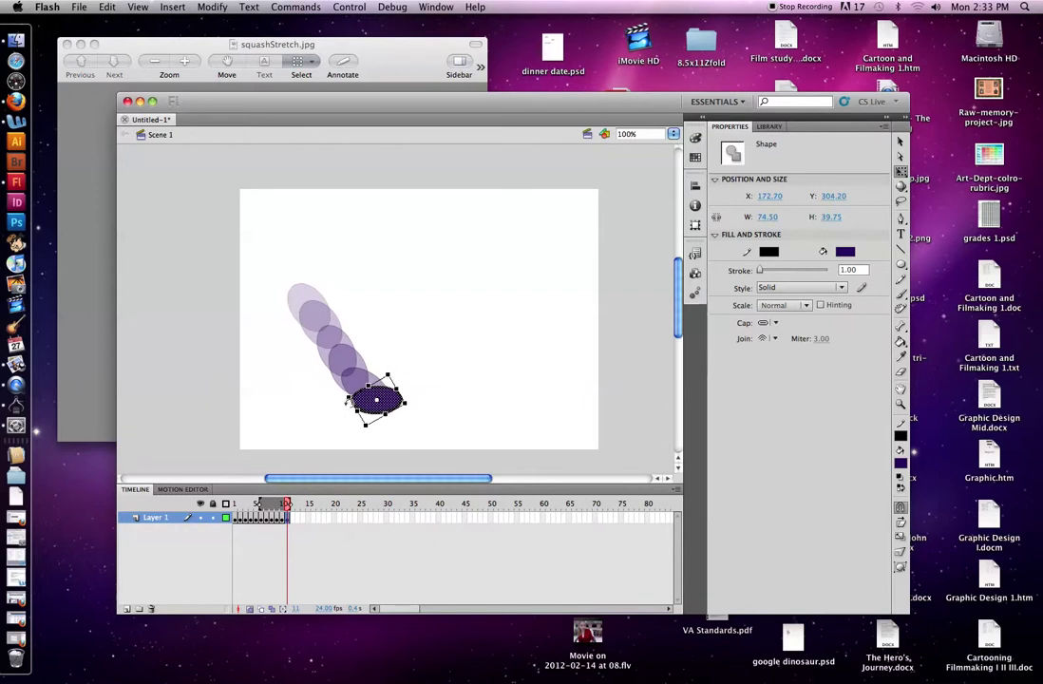
pyautogui.moveTo(348, 392); pyautogui.dragTo(382, 402)
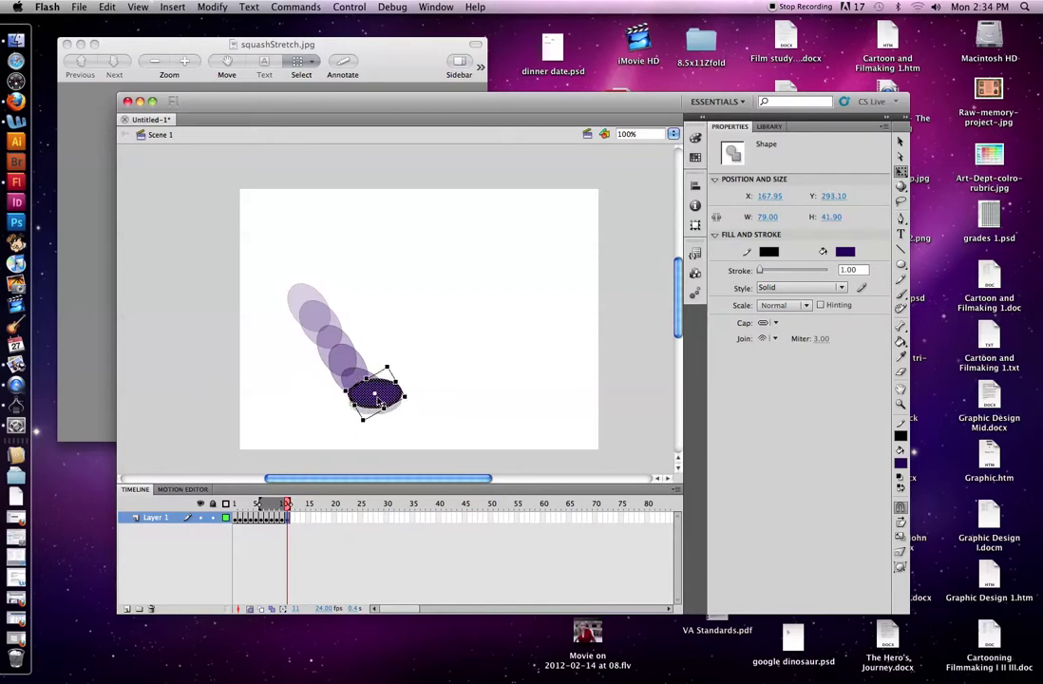
pyautogui.click(285, 516)
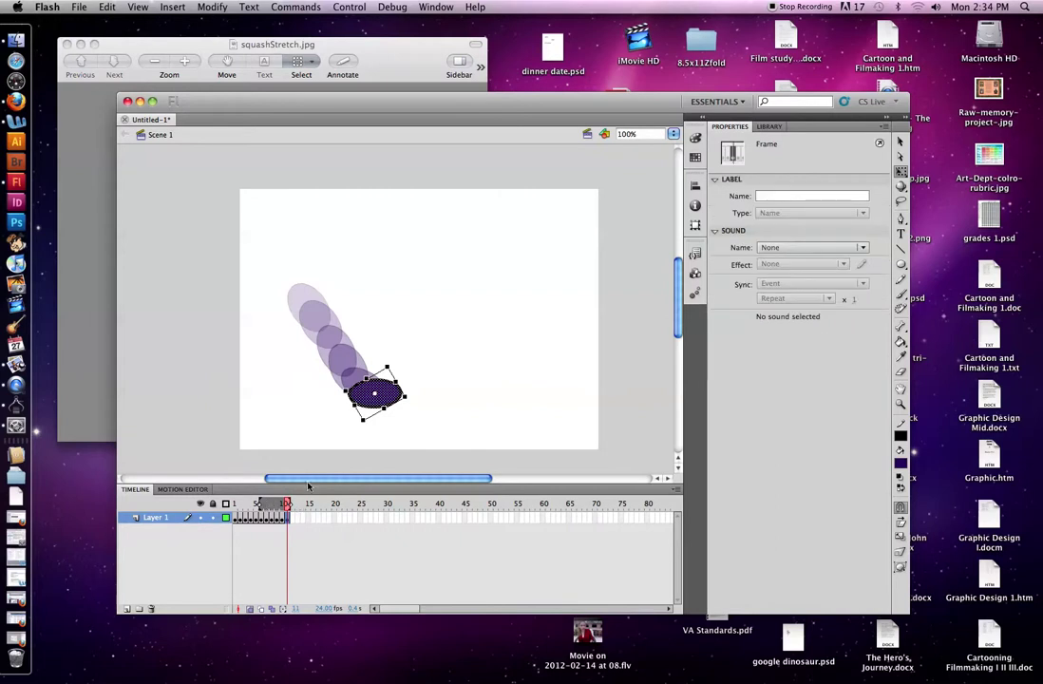
pyautogui.press('Return')
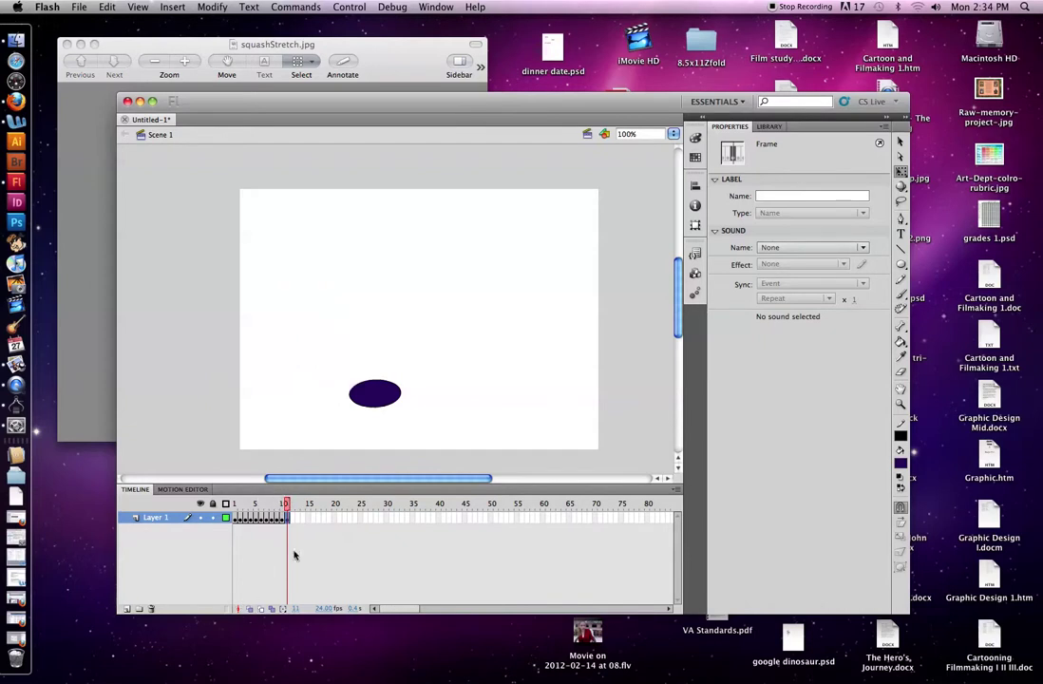
# Tilt frame 11's flat ball slightly, to 81.30 × 44.60 px at Y 291.25, and replay.
pyautogui.moveTo(295, 496)
pyautogui.mouseDown()
pyautogui.moveTo(232, 501)
pyautogui.moveTo(292, 508)
pyautogui.mouseUp()
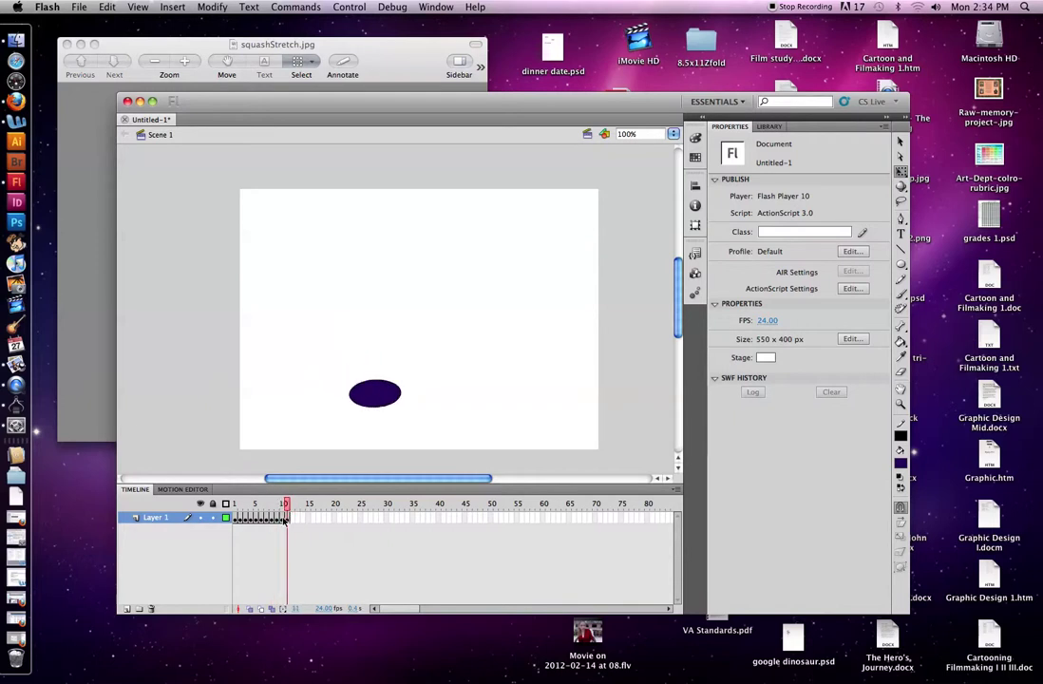
pyautogui.click(282, 517)
pyautogui.click(287, 518)
pyautogui.click(282, 518)
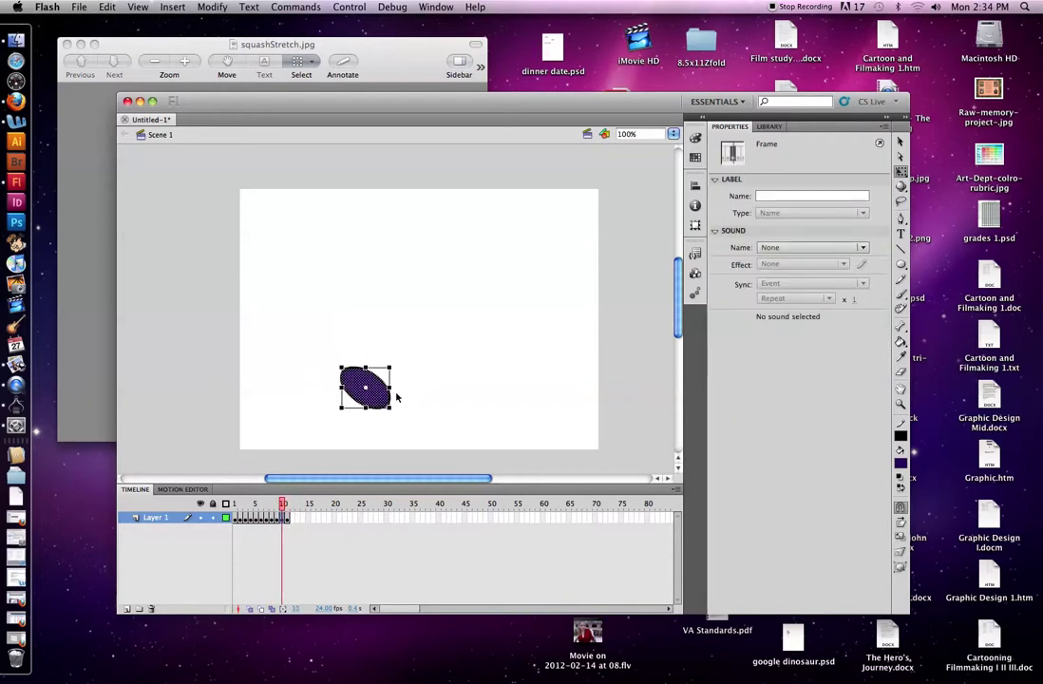
pyautogui.click(287, 518)
pyautogui.moveTo(412, 381); pyautogui.dragTo(405, 386)
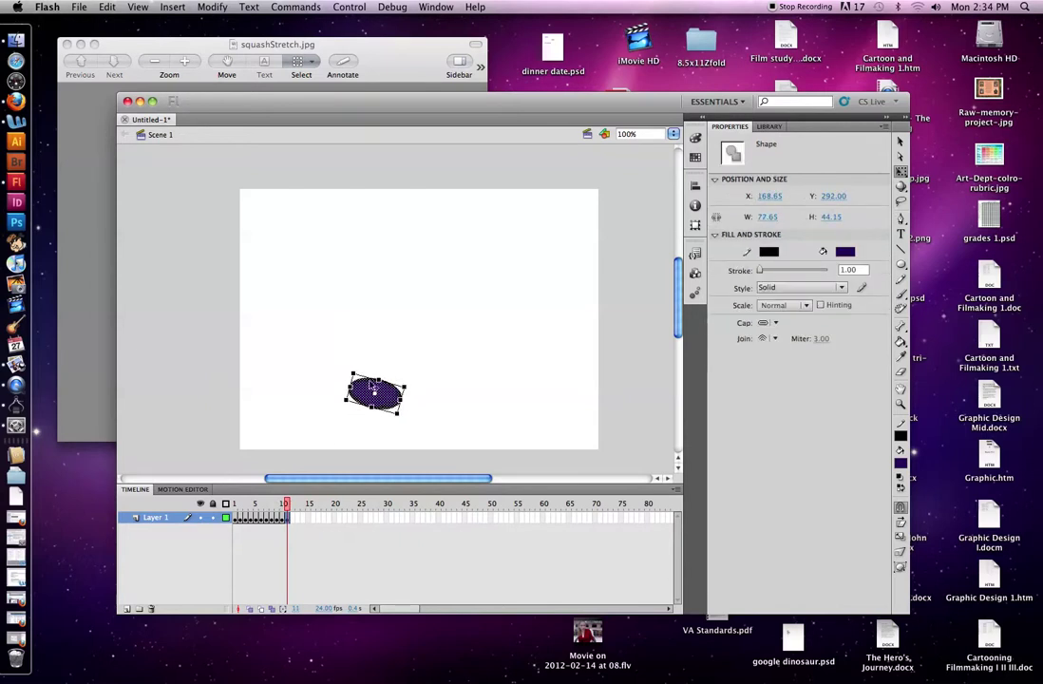
pyautogui.click(286, 510)
pyautogui.moveTo(286, 510); pyautogui.dragTo(282, 513)
pyautogui.press('Return')
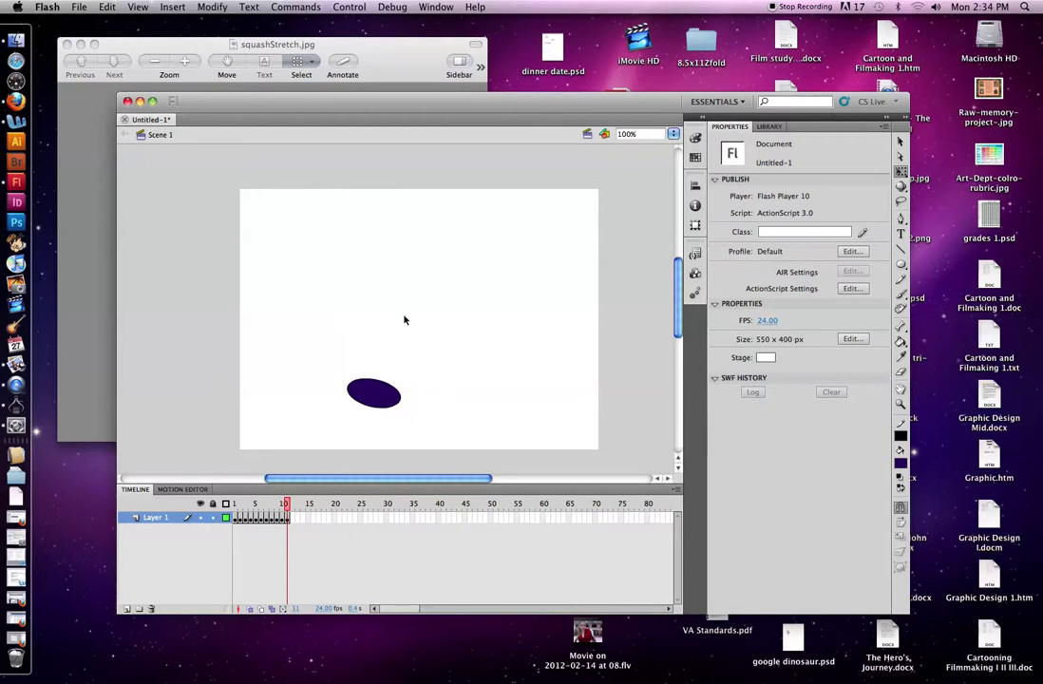
# Reopen Ball-Squash&Stretch.fla from recent files and delete its extra Layer 3.
pyautogui.click(109, 7)
pyautogui.moveTo(79, 7)
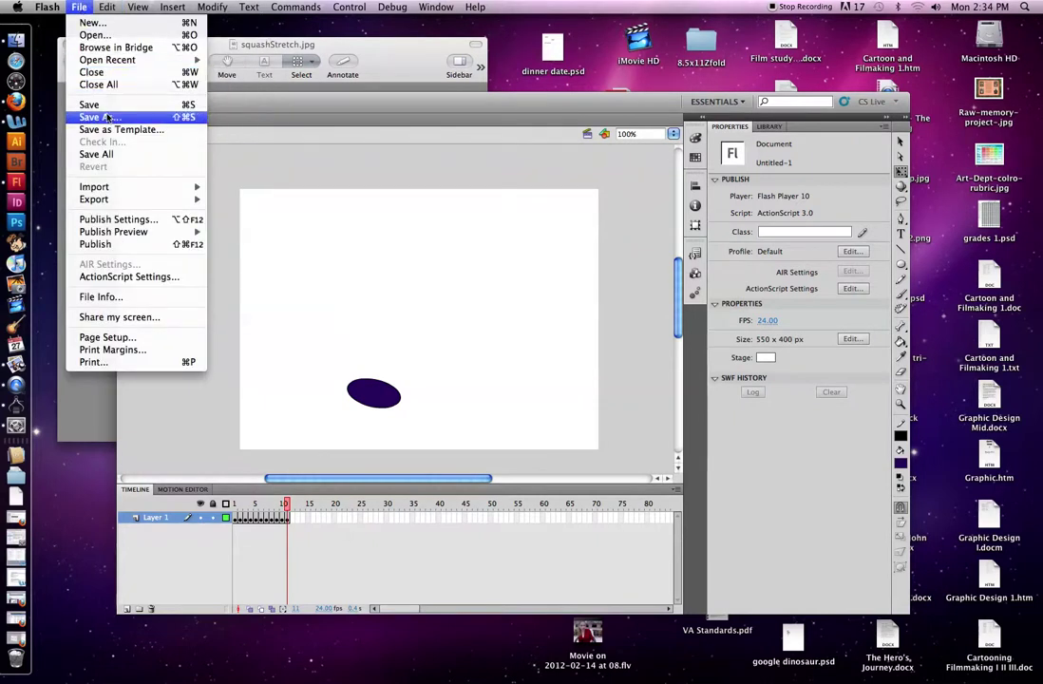
pyautogui.moveTo(115, 60)
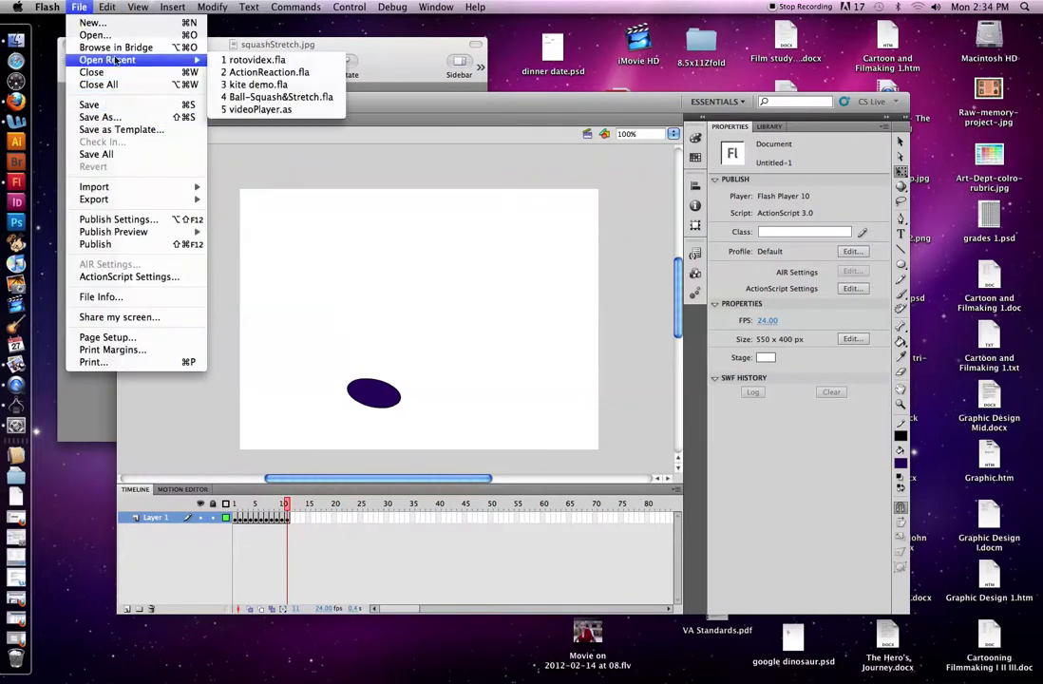
pyautogui.click(251, 97)
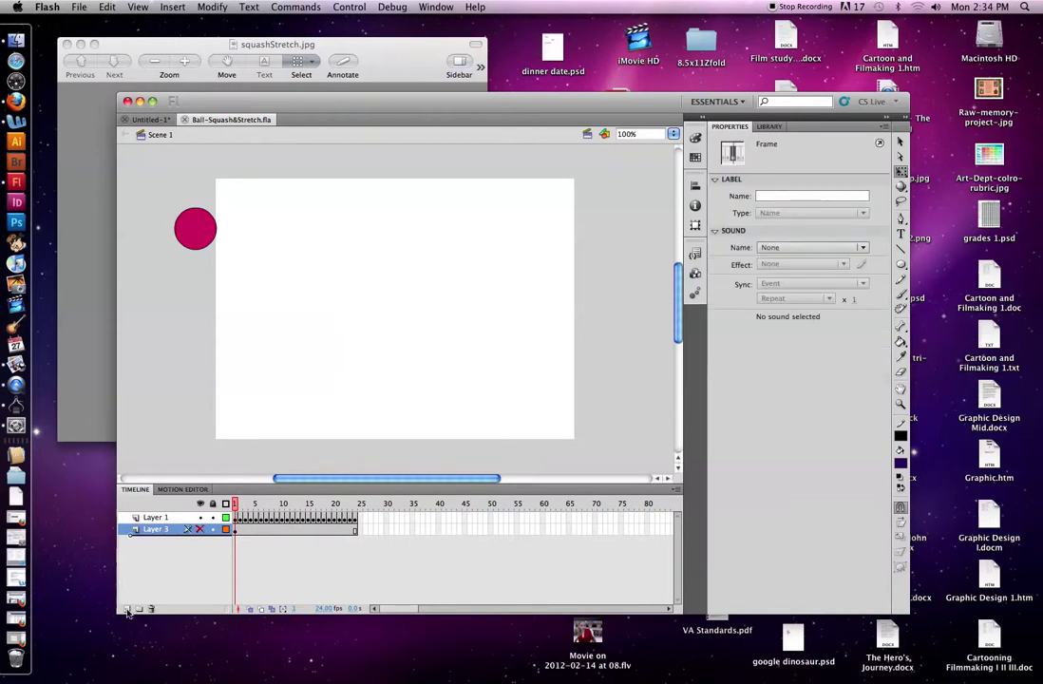
pyautogui.click(150, 608)
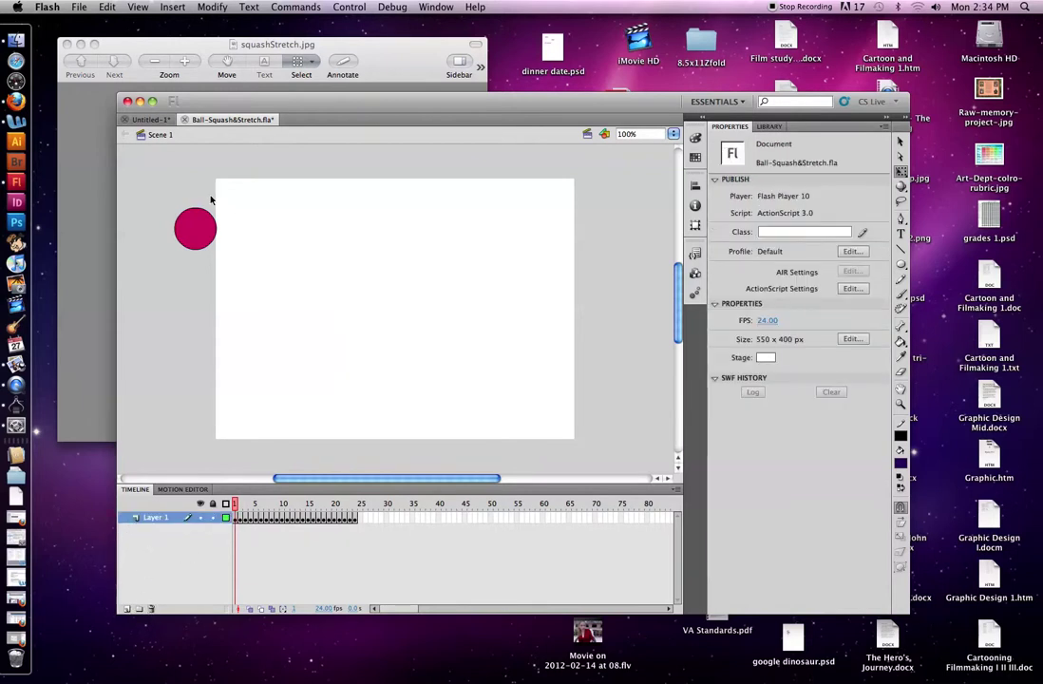
pyautogui.click(348, 6)
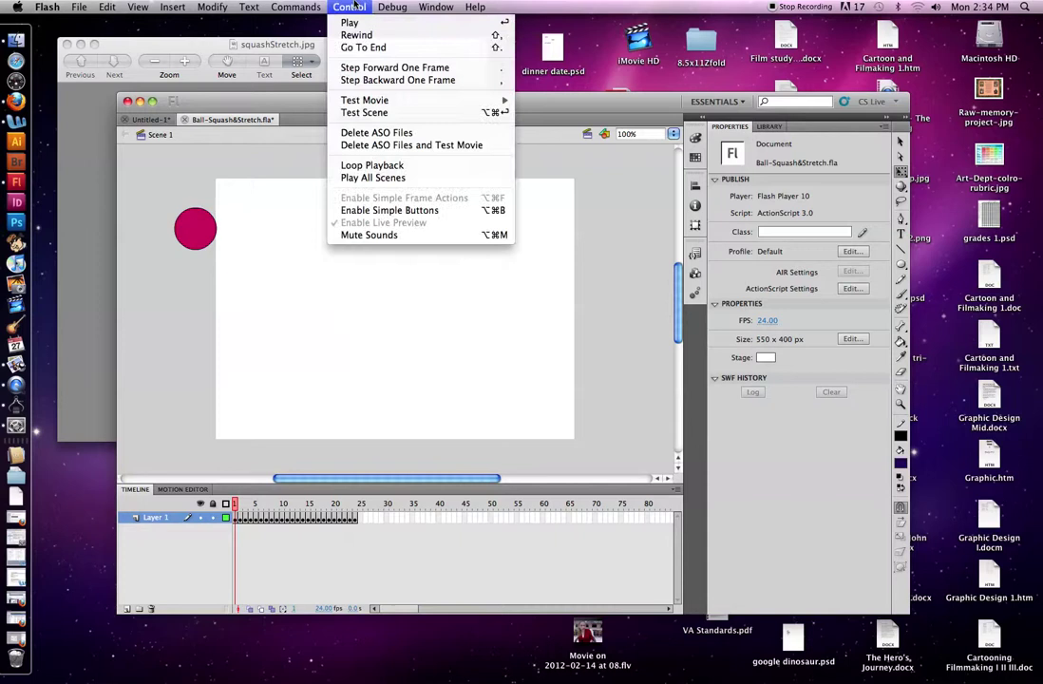
# Run Test Scene to play the ball animation in the Ball-Squash&Stretch_Scene 1.swf window.
pyautogui.click(352, 118)
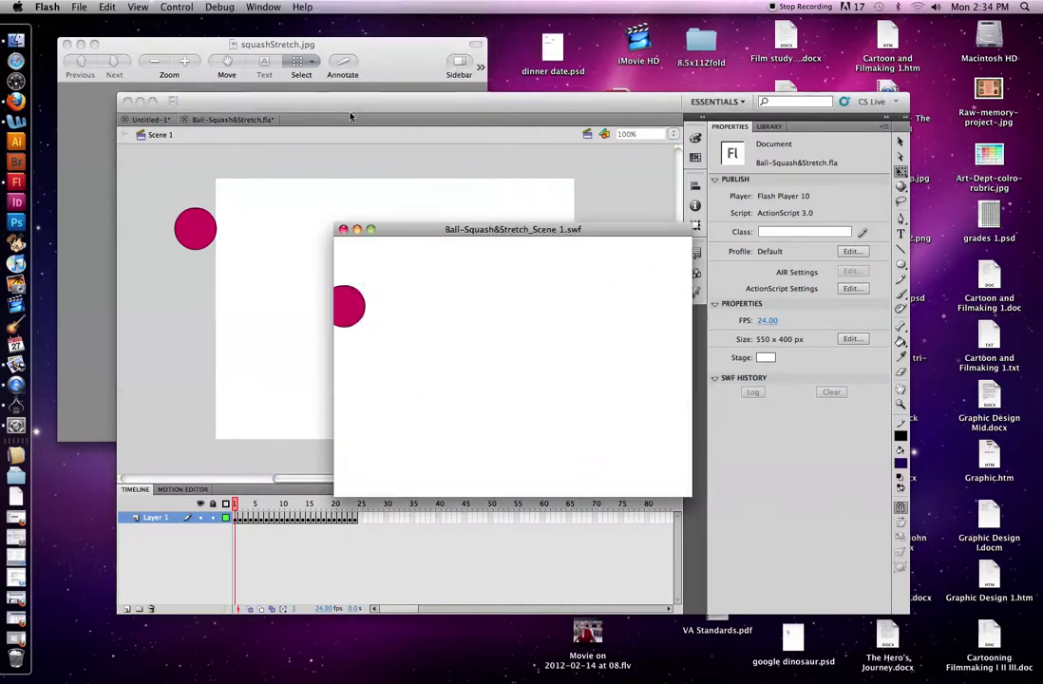